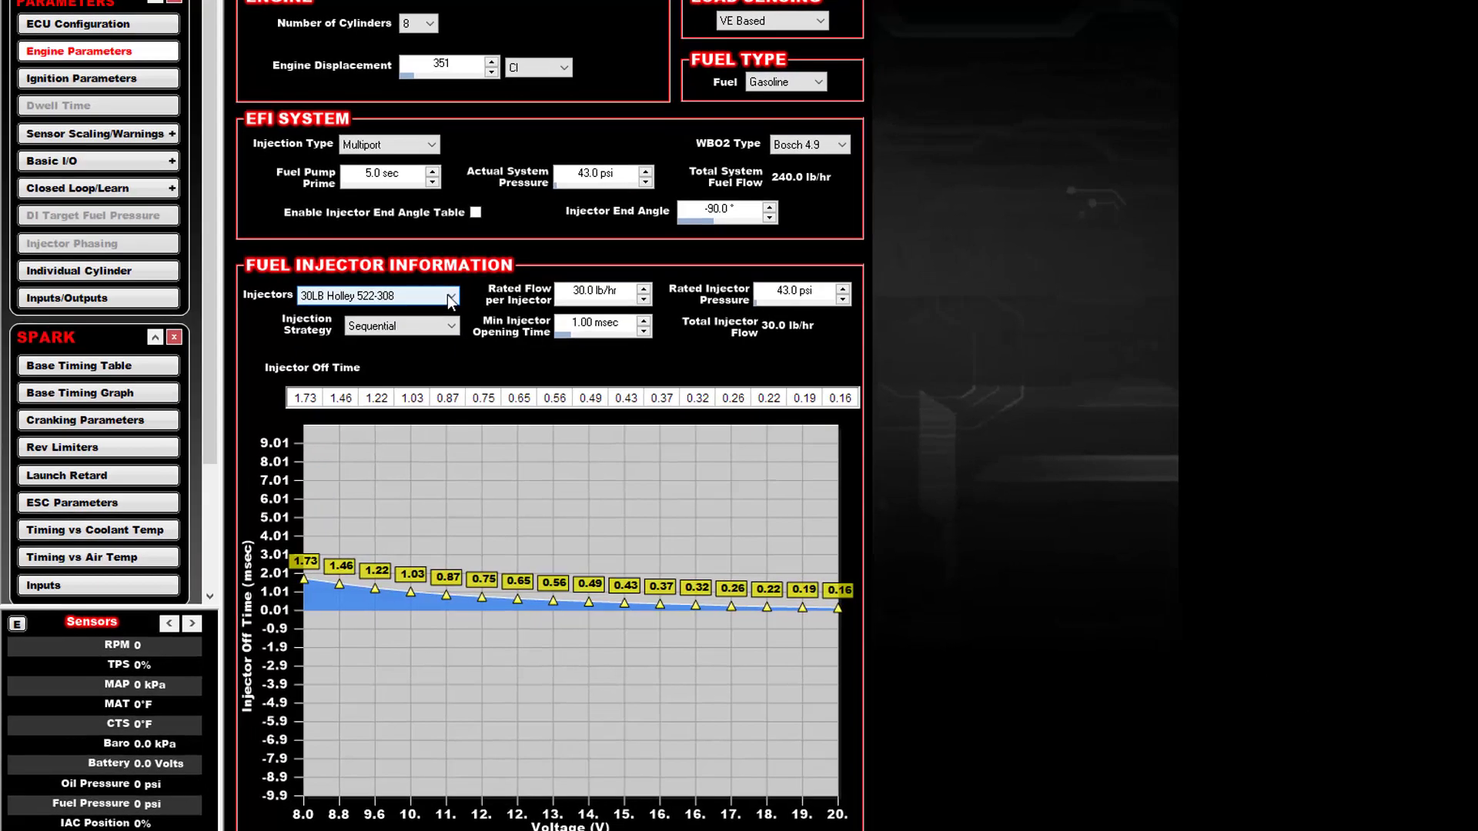
Browse the available injector list and close it without changing the selection
{"action": "left_click", "coordinate": [450, 300]}
{"action": "left_click", "coordinate": [450, 317]}
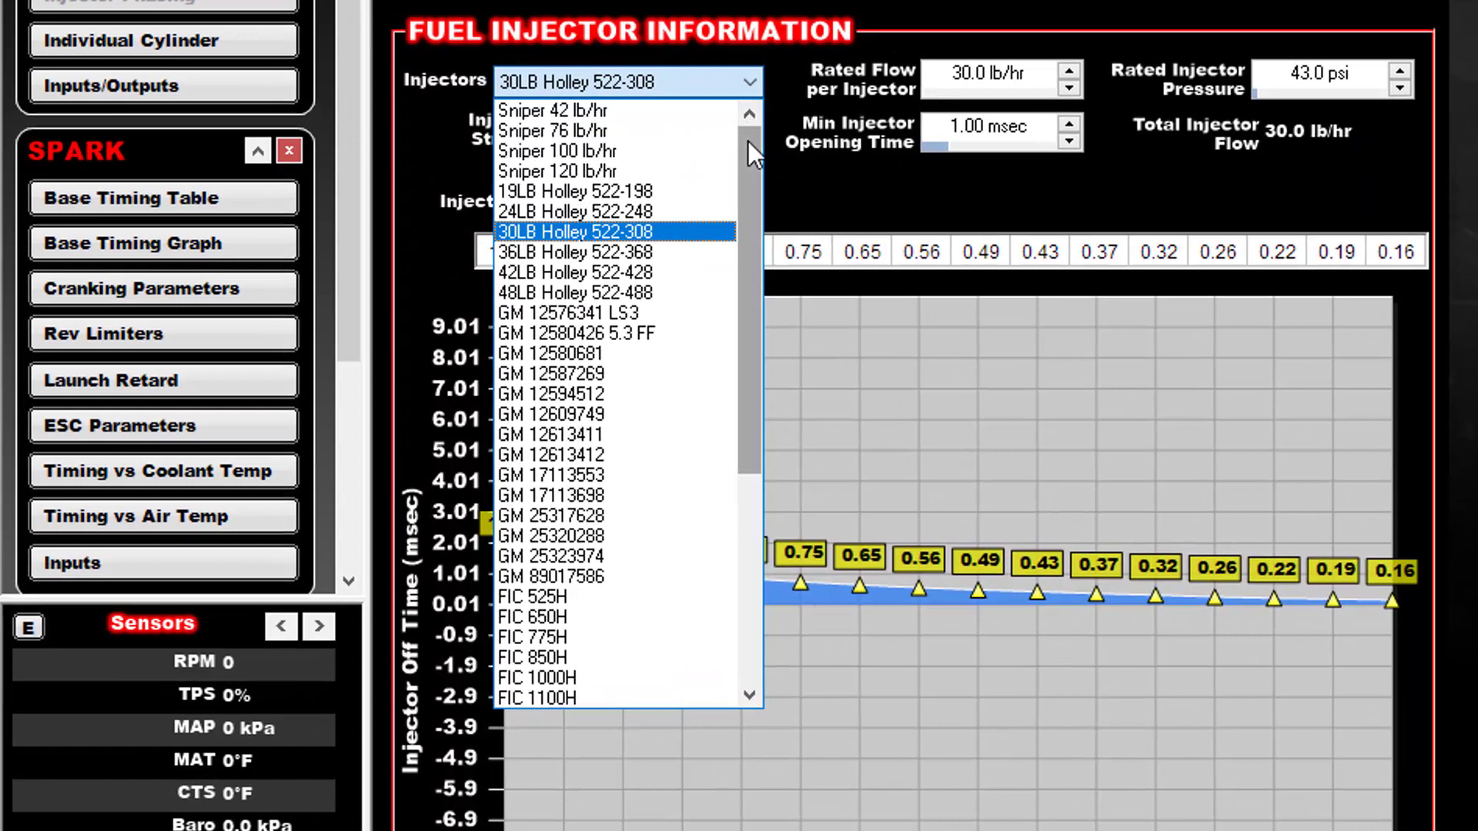
{"action": "scroll", "coordinate": [750, 195], "scroll_direction": "down", "scroll_amount": 1}
{"action": "left_click_drag", "start_coordinate": [750, 195], "coordinate": [785, 551]}
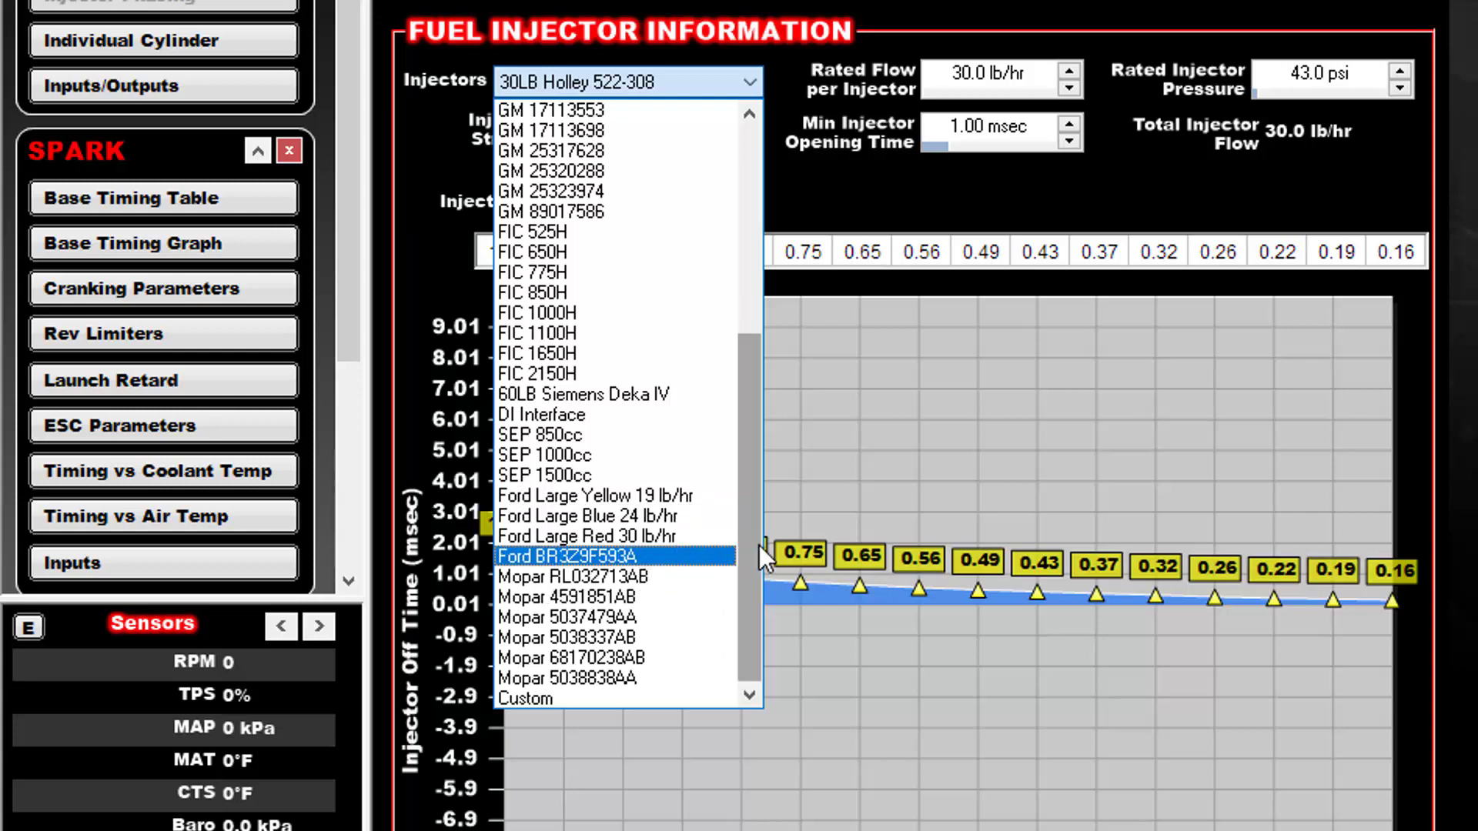
{"action": "left_click_drag", "start_coordinate": [752, 537], "coordinate": [744, 329]}
{"action": "left_click_drag", "start_coordinate": [740, 247], "coordinate": [742, 248]}
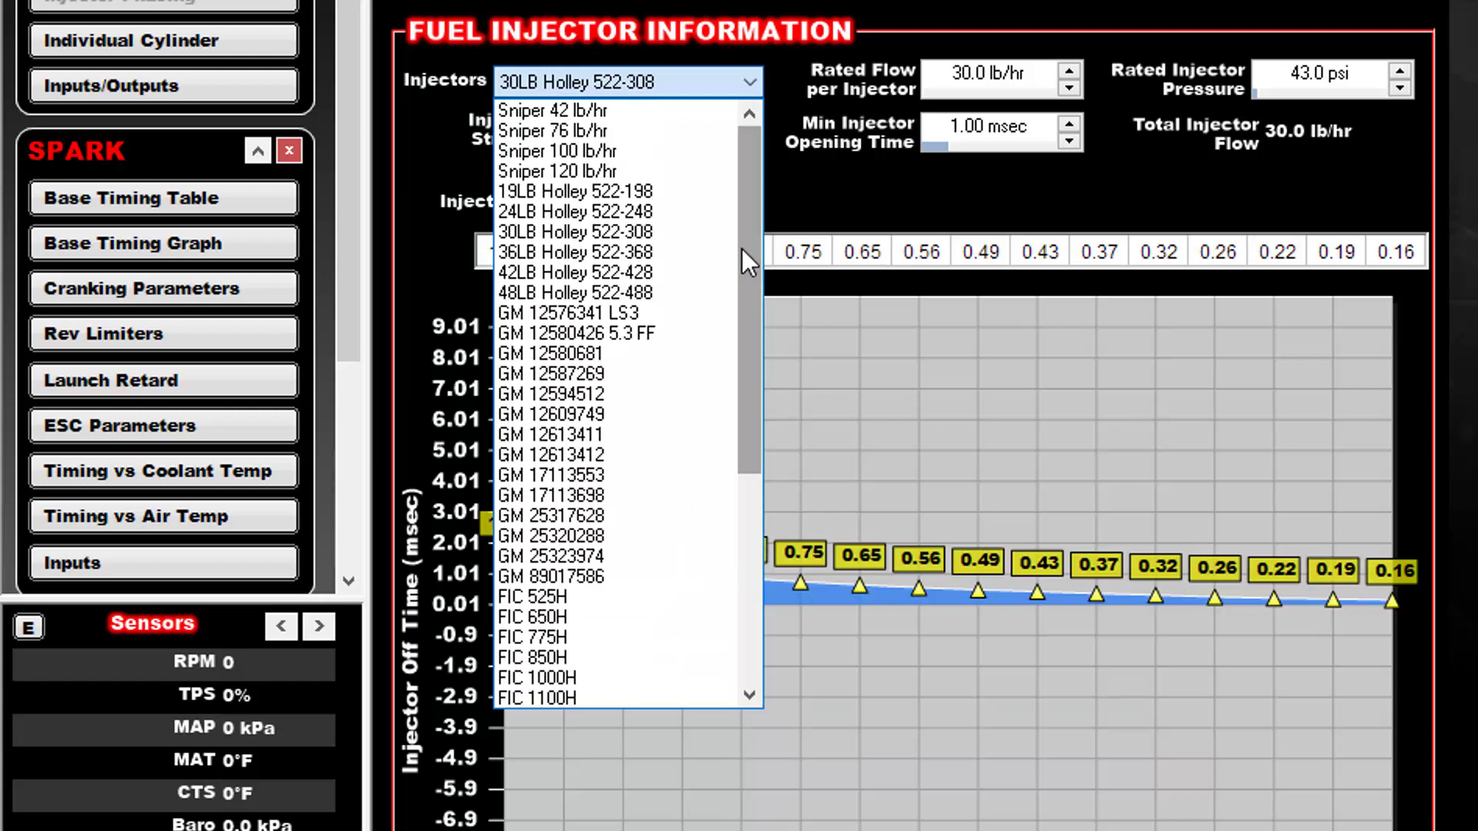
{"action": "key", "text": "Escape"}
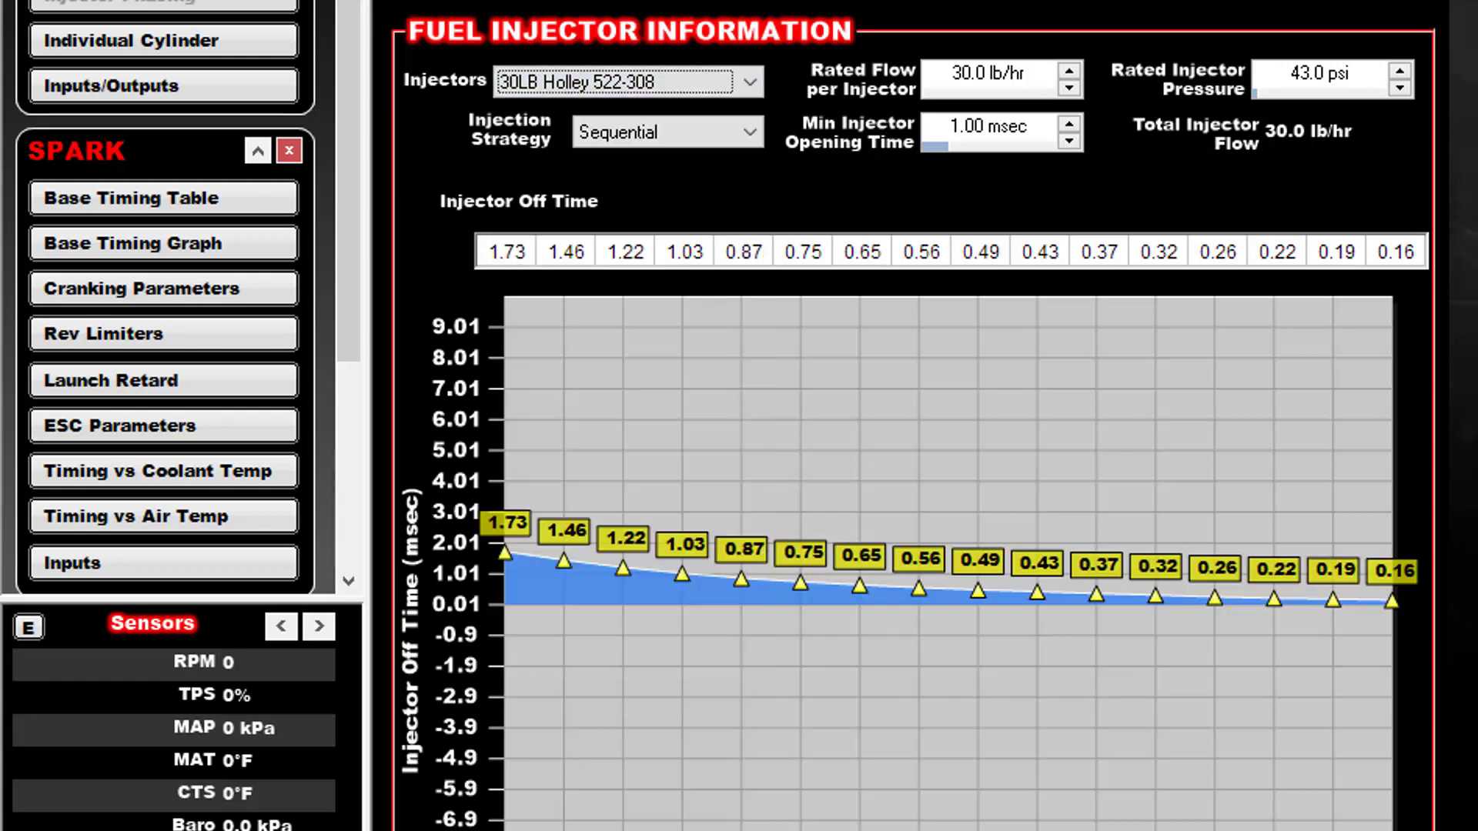
In the other Terminator X window, review the injector entries and keep FRPP M-9593-LU47
{"action": "key", "text": "alt+Tab"}
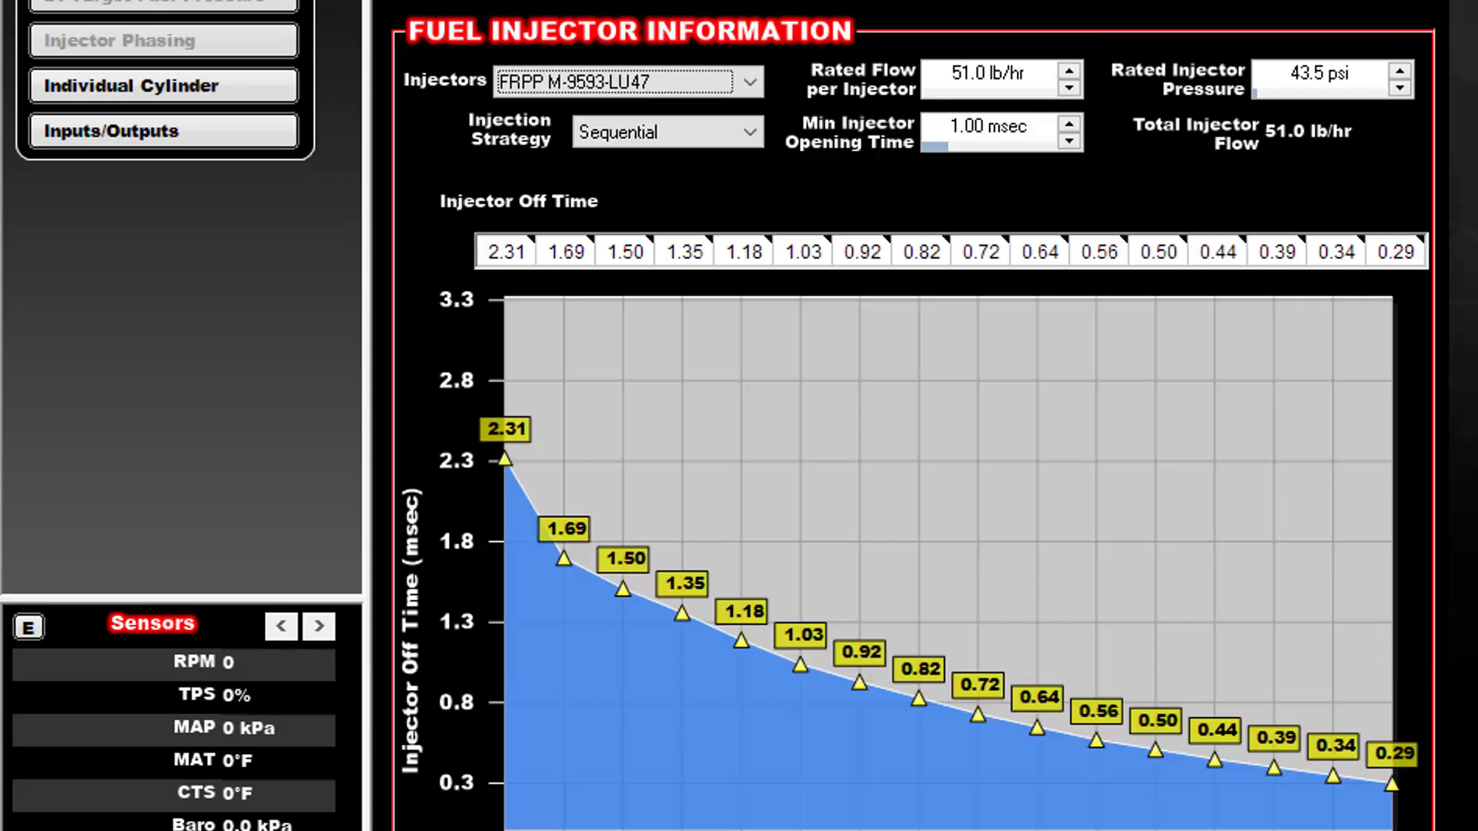
{"action": "left_click", "coordinate": [750, 81]}
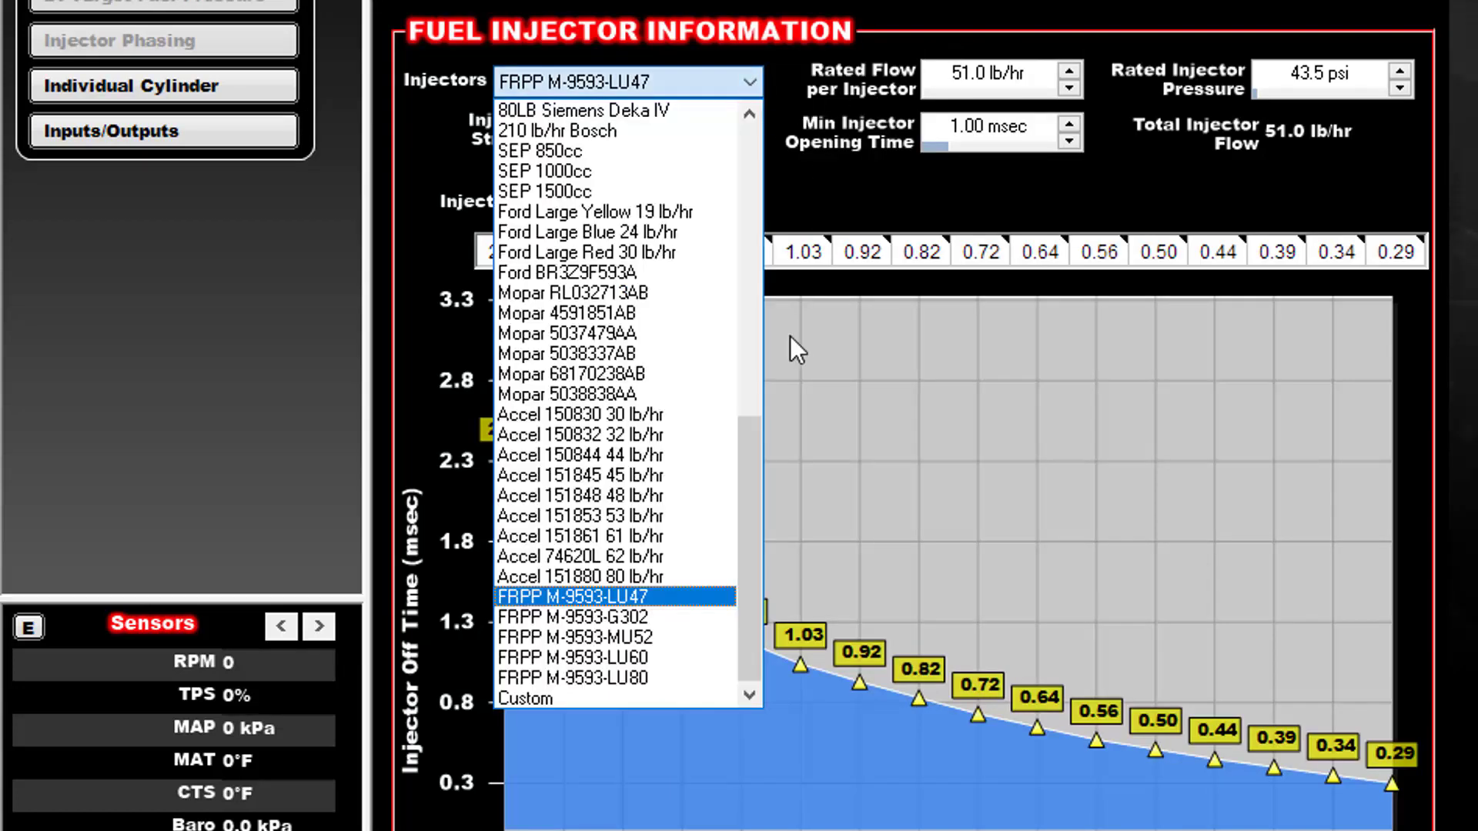
{"action": "left_click_drag", "start_coordinate": [749, 441], "coordinate": [771, 119]}
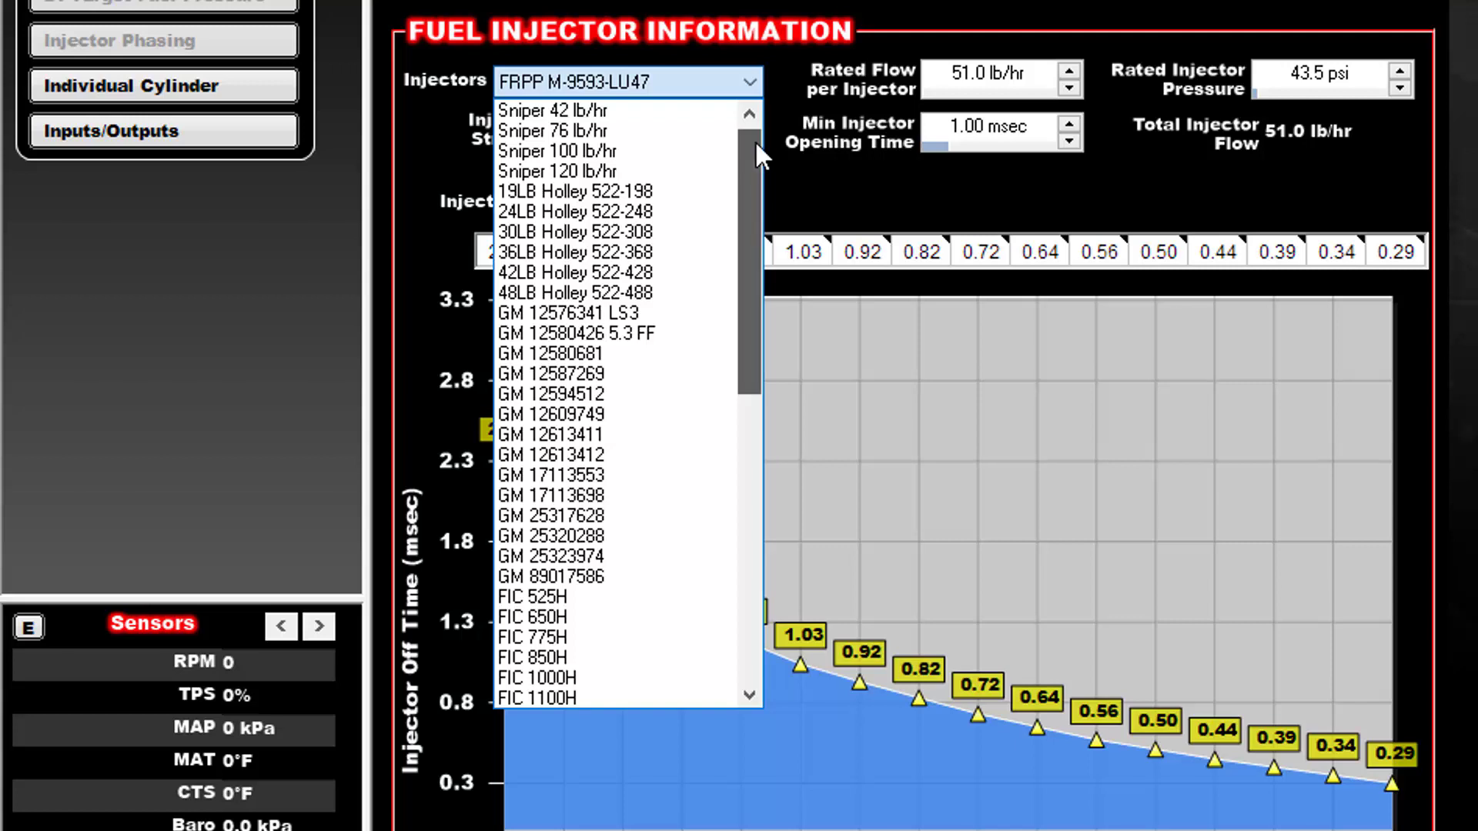
{"action": "left_click", "coordinate": [755, 141]}
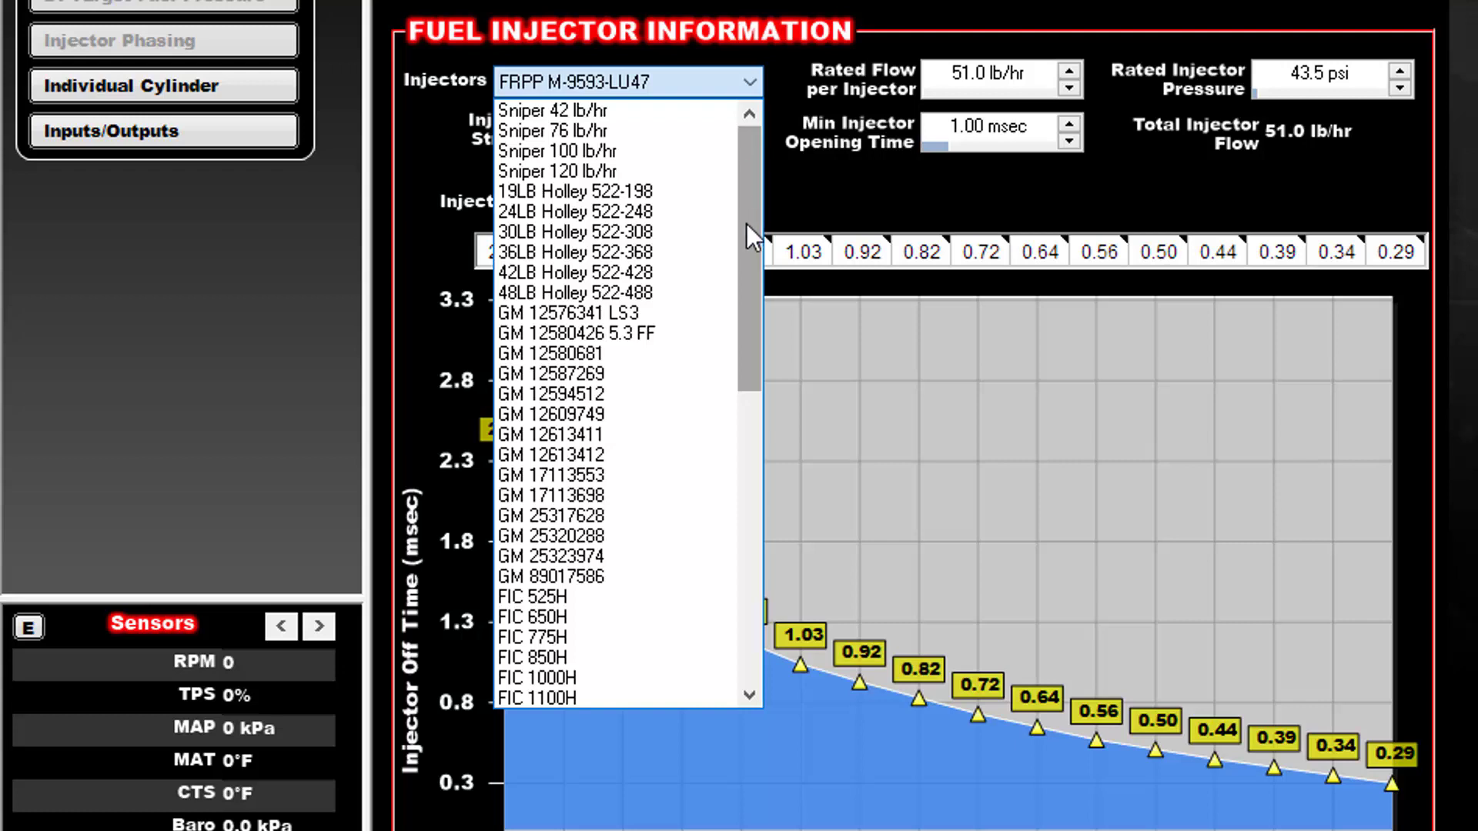
{"action": "left_click_drag", "start_coordinate": [746, 224], "coordinate": [774, 483]}
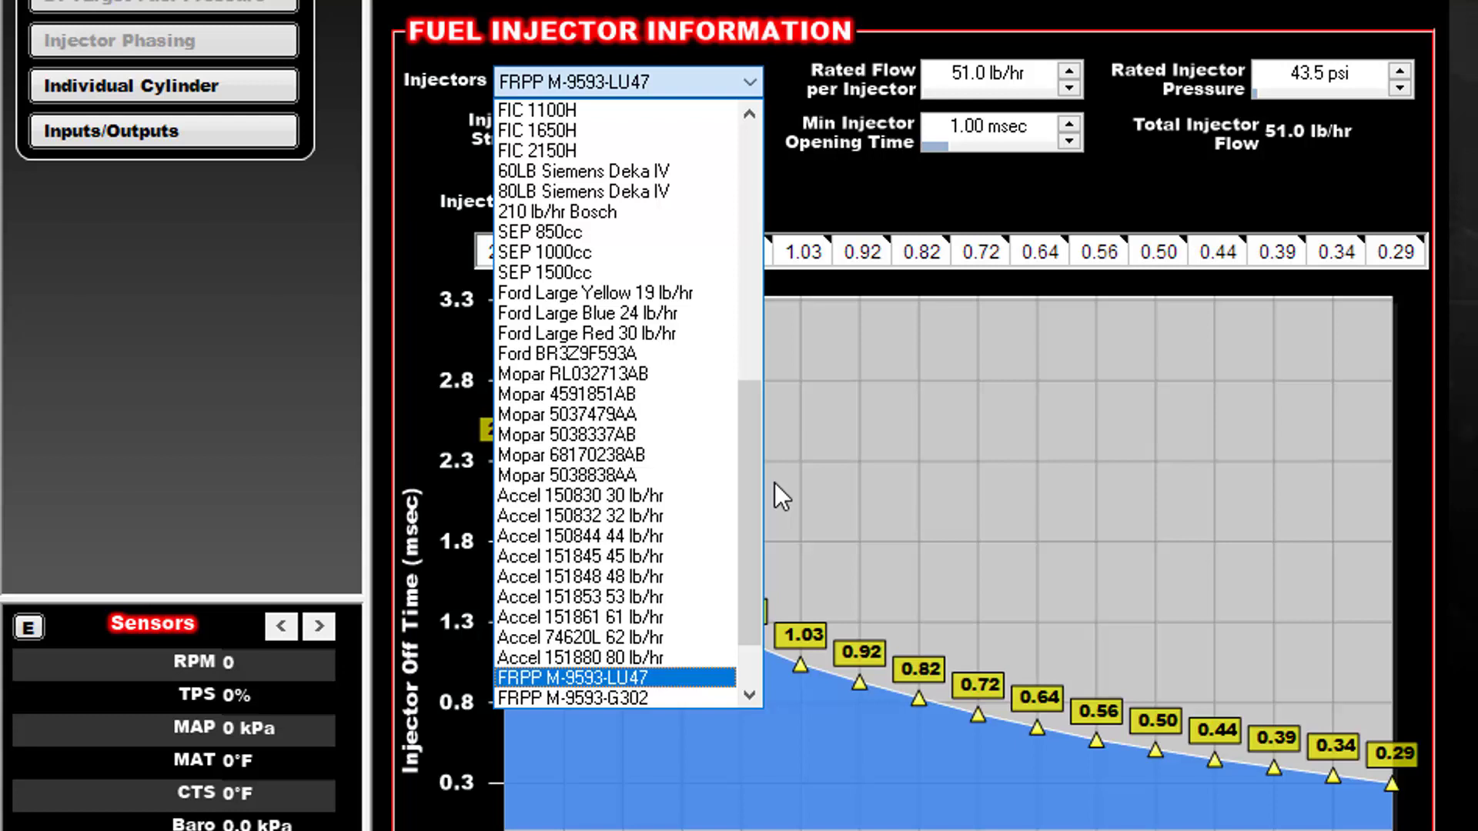
{"action": "left_click_drag", "start_coordinate": [753, 482], "coordinate": [755, 570]}
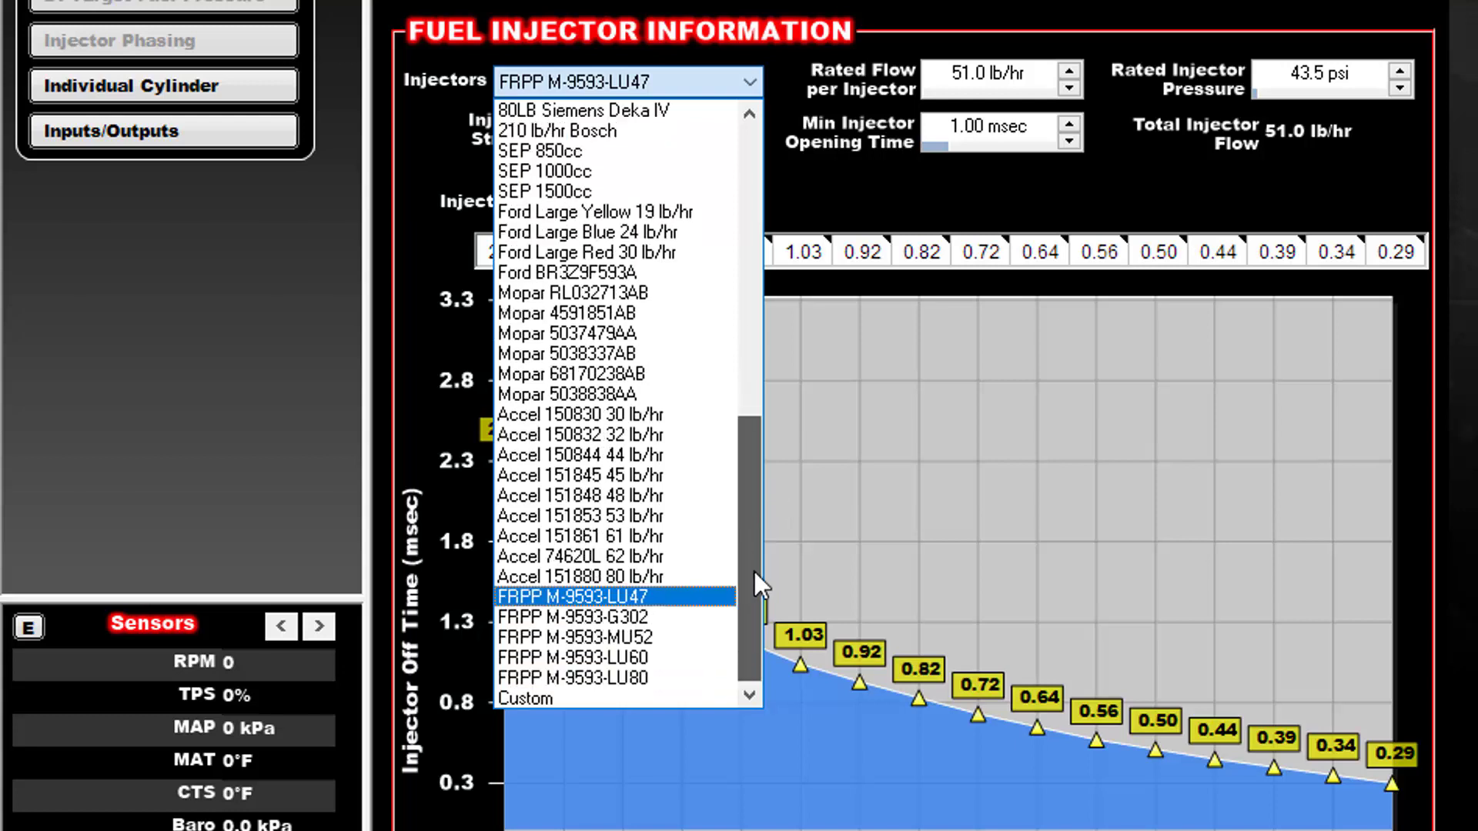
{"action": "left_click", "coordinate": [653, 598]}
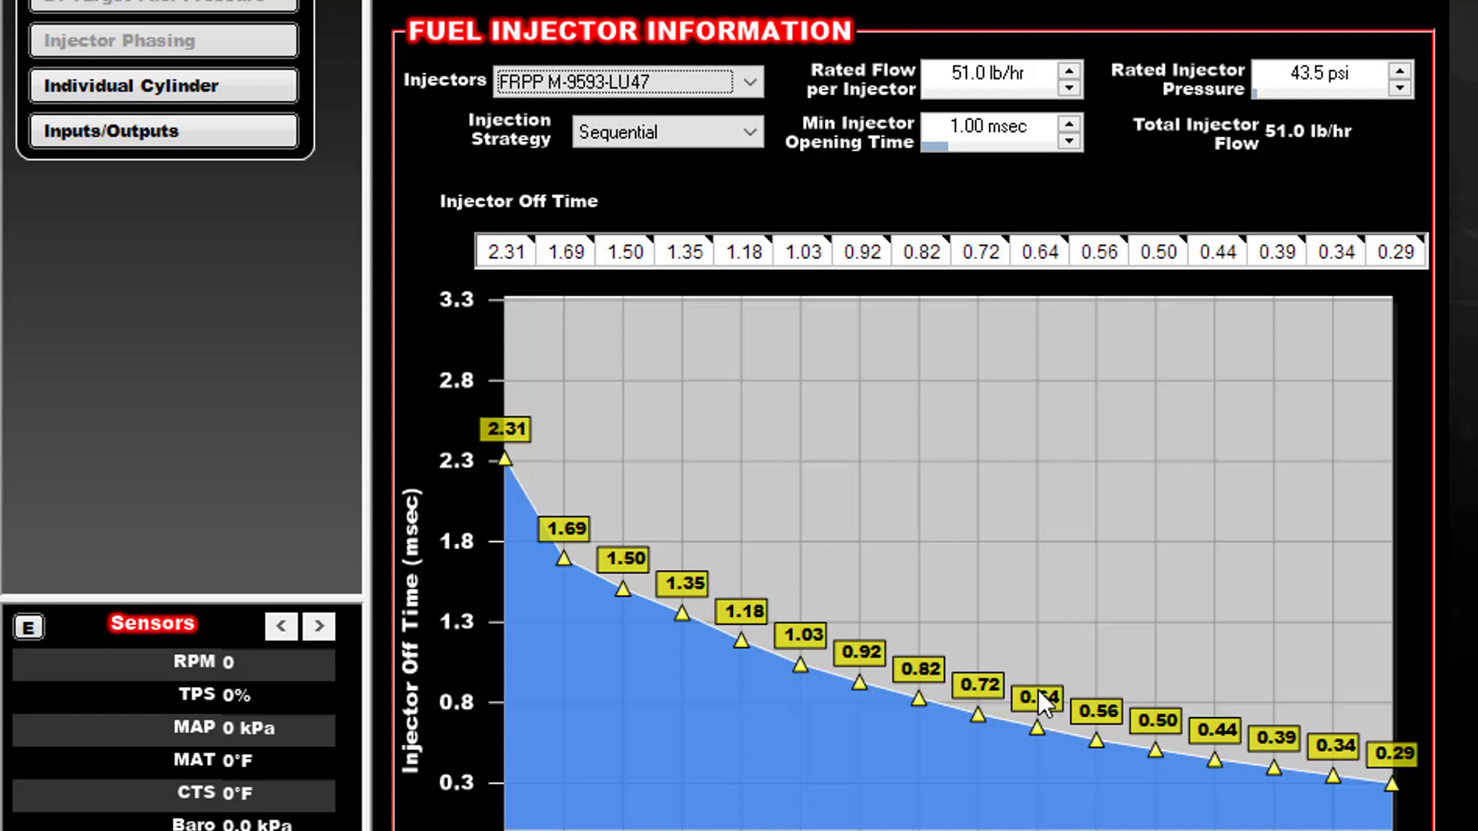
{"action": "key", "text": "alt+Tab"}
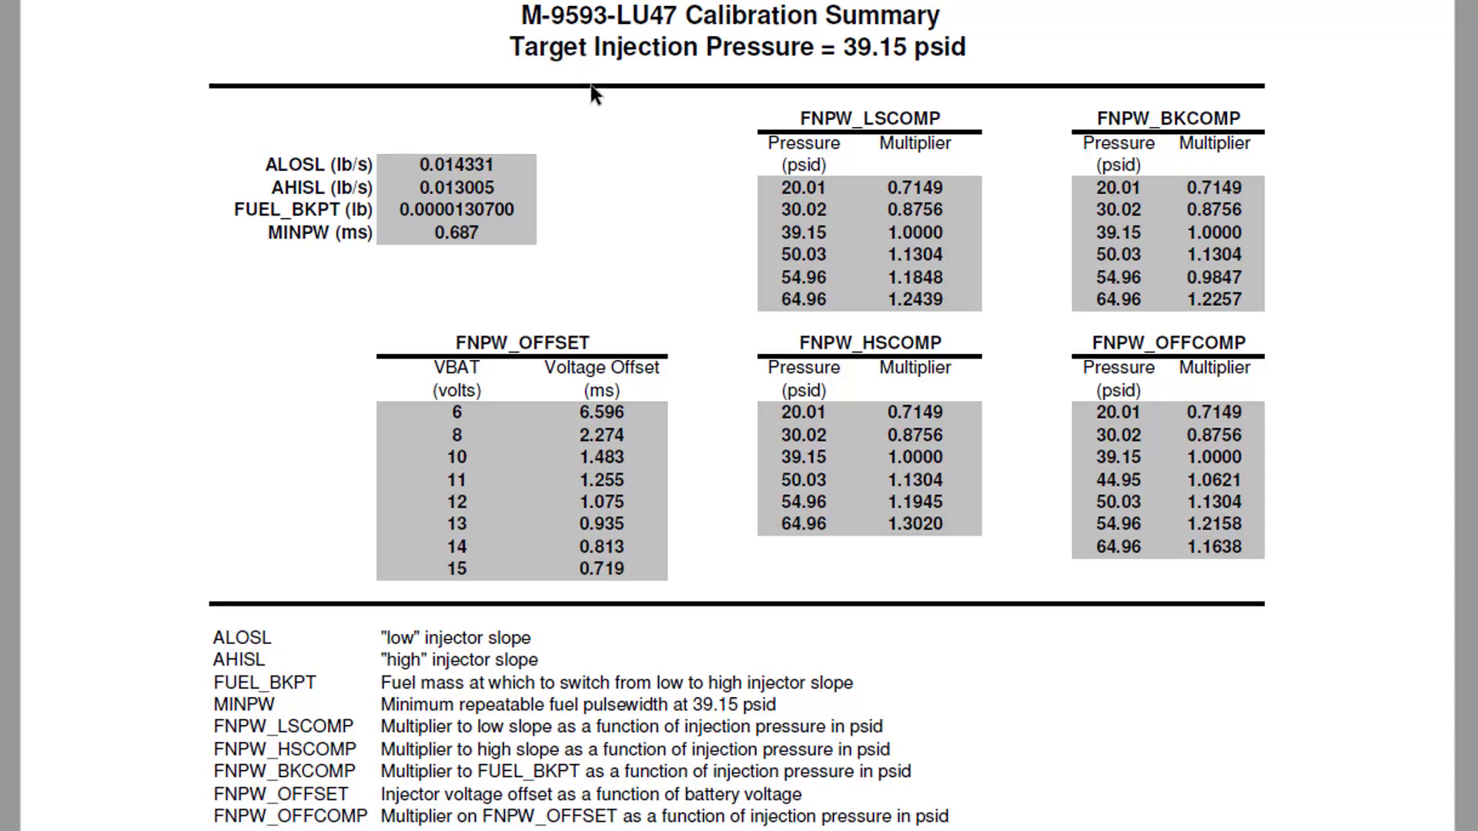
{"action": "key", "text": "alt+Tab"}
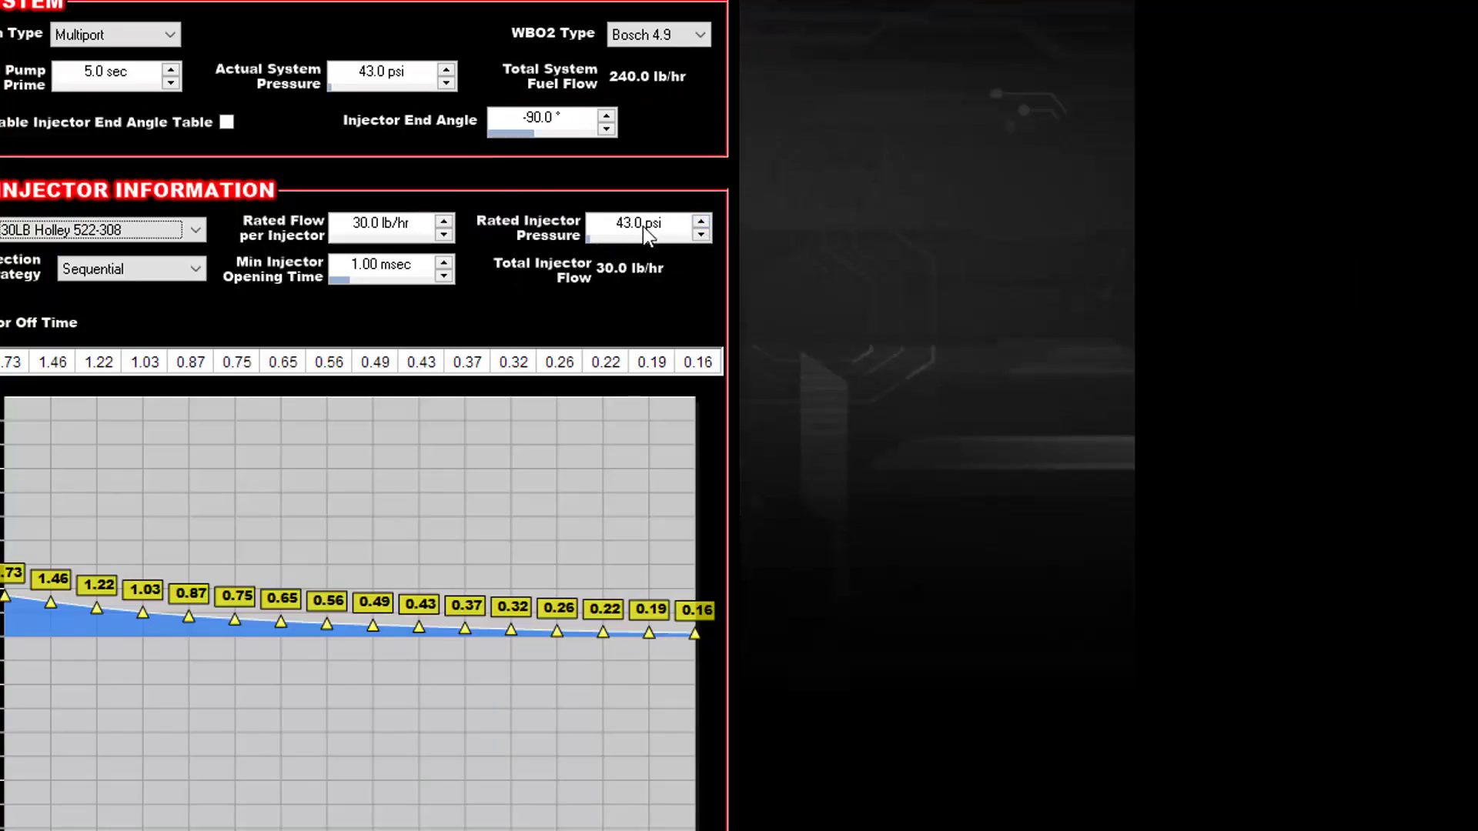
{"action": "left_click", "coordinate": [644, 231]}
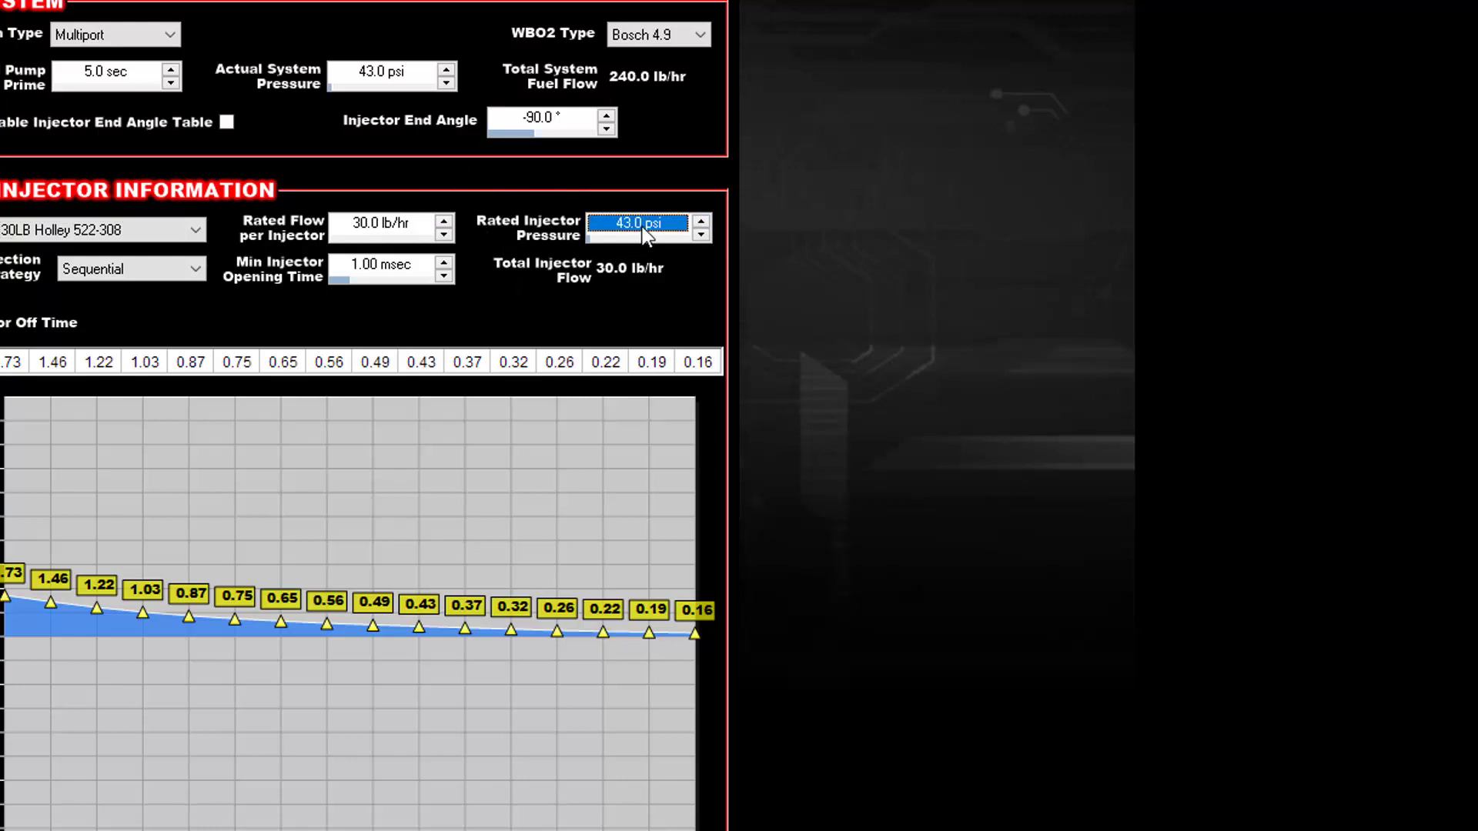
Highlight the AHISL high-slope value 0.013005 on the LU47 calibration sheet
{"action": "key", "text": "alt+Tab"}
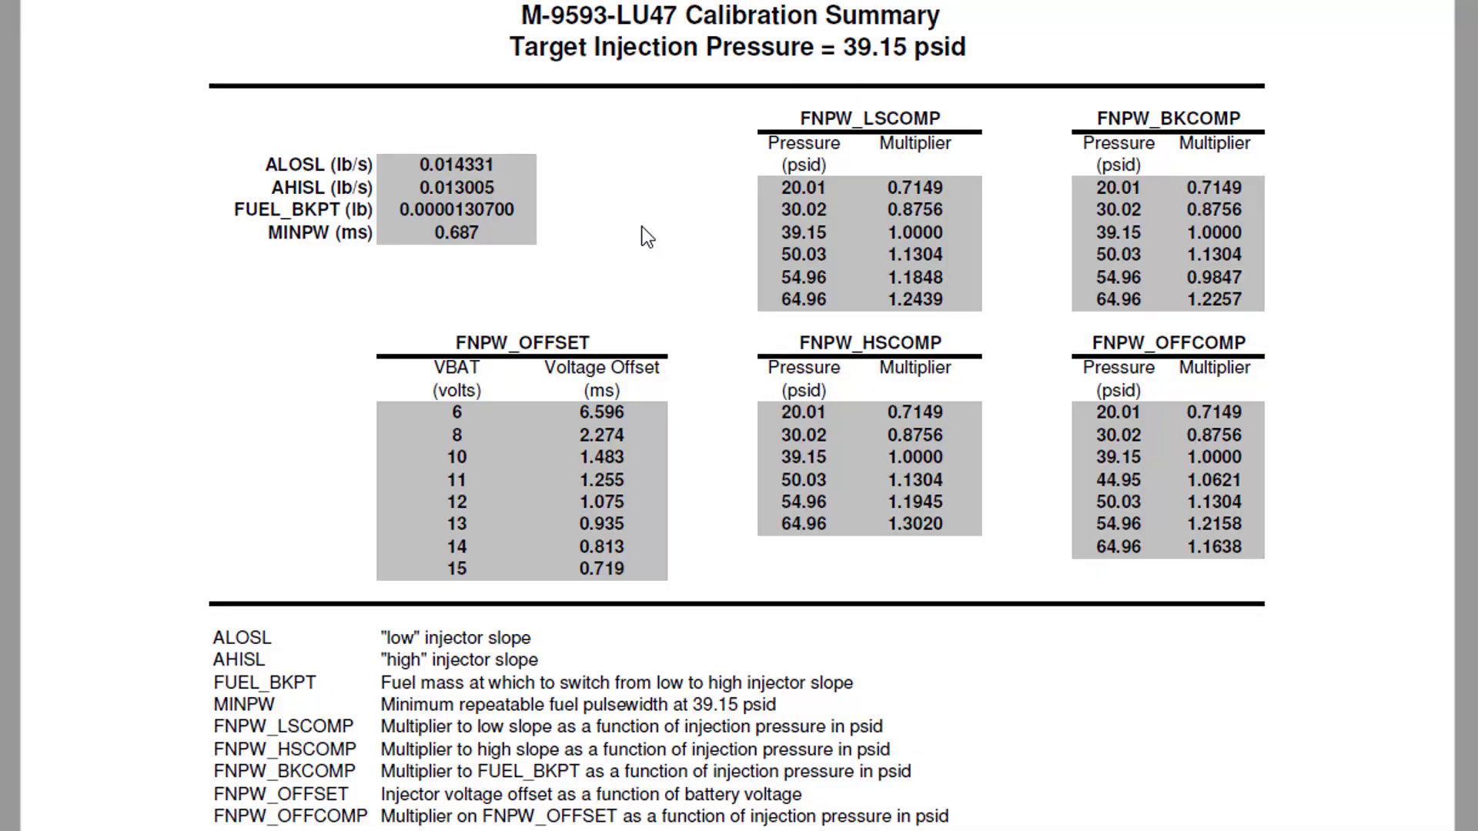
{"action": "key", "text": "alt+Tab"}
{"action": "left_click_drag", "start_coordinate": [271, 188], "coordinate": [374, 187]}
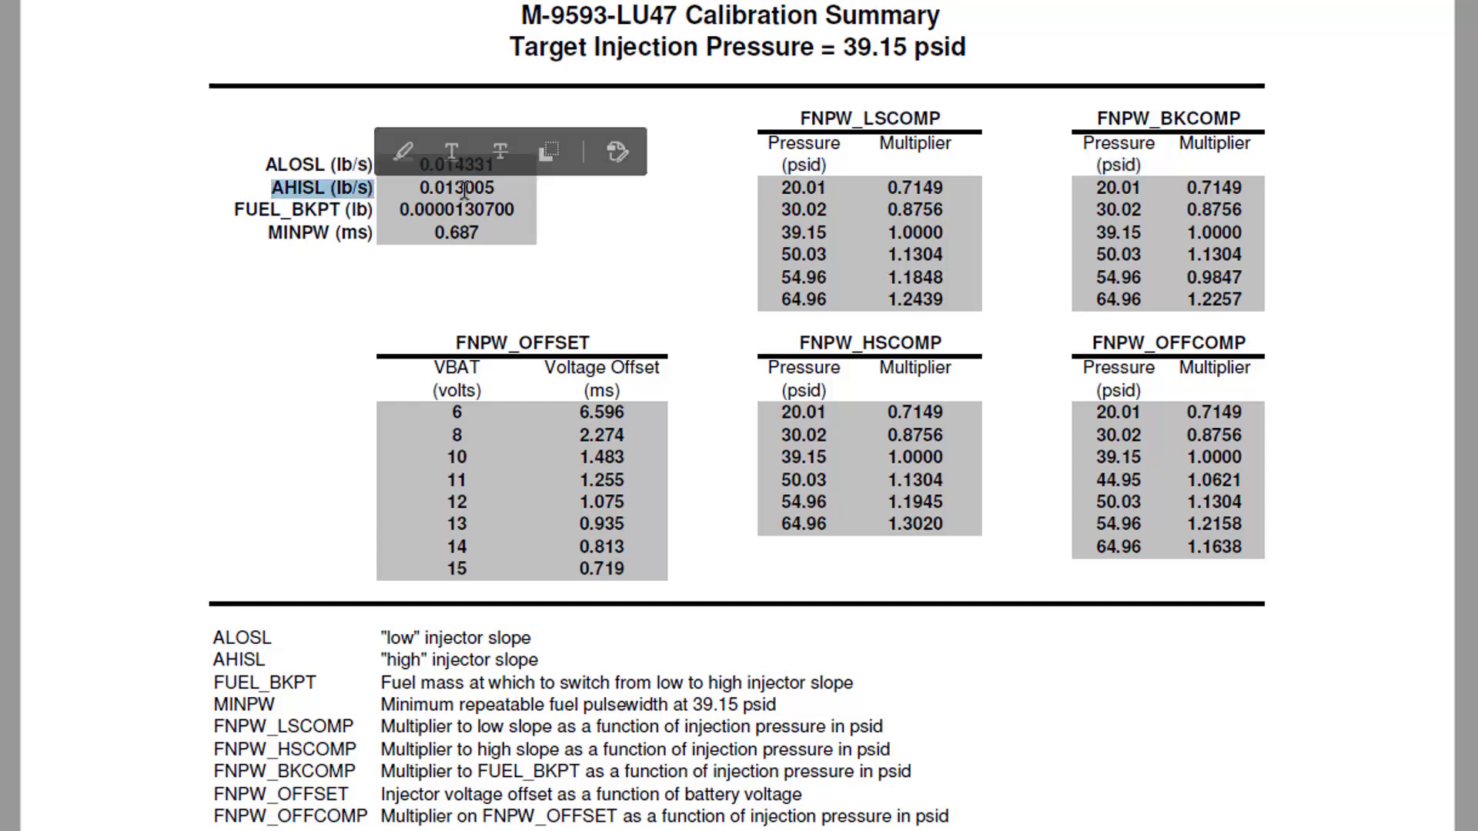
{"action": "key", "text": "ctrl+c"}
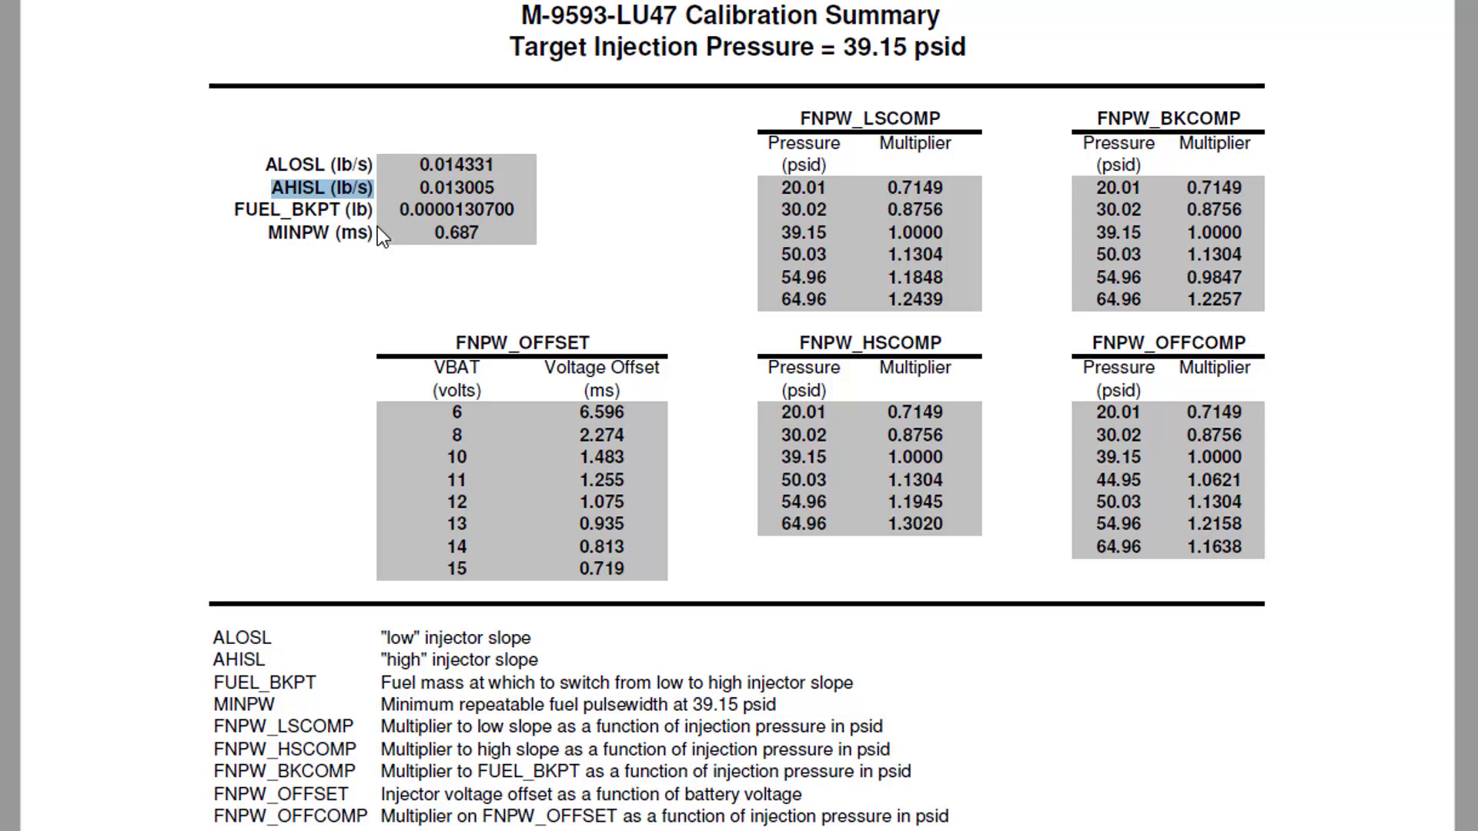
{"action": "left_click_drag", "start_coordinate": [417, 187], "coordinate": [497, 187]}
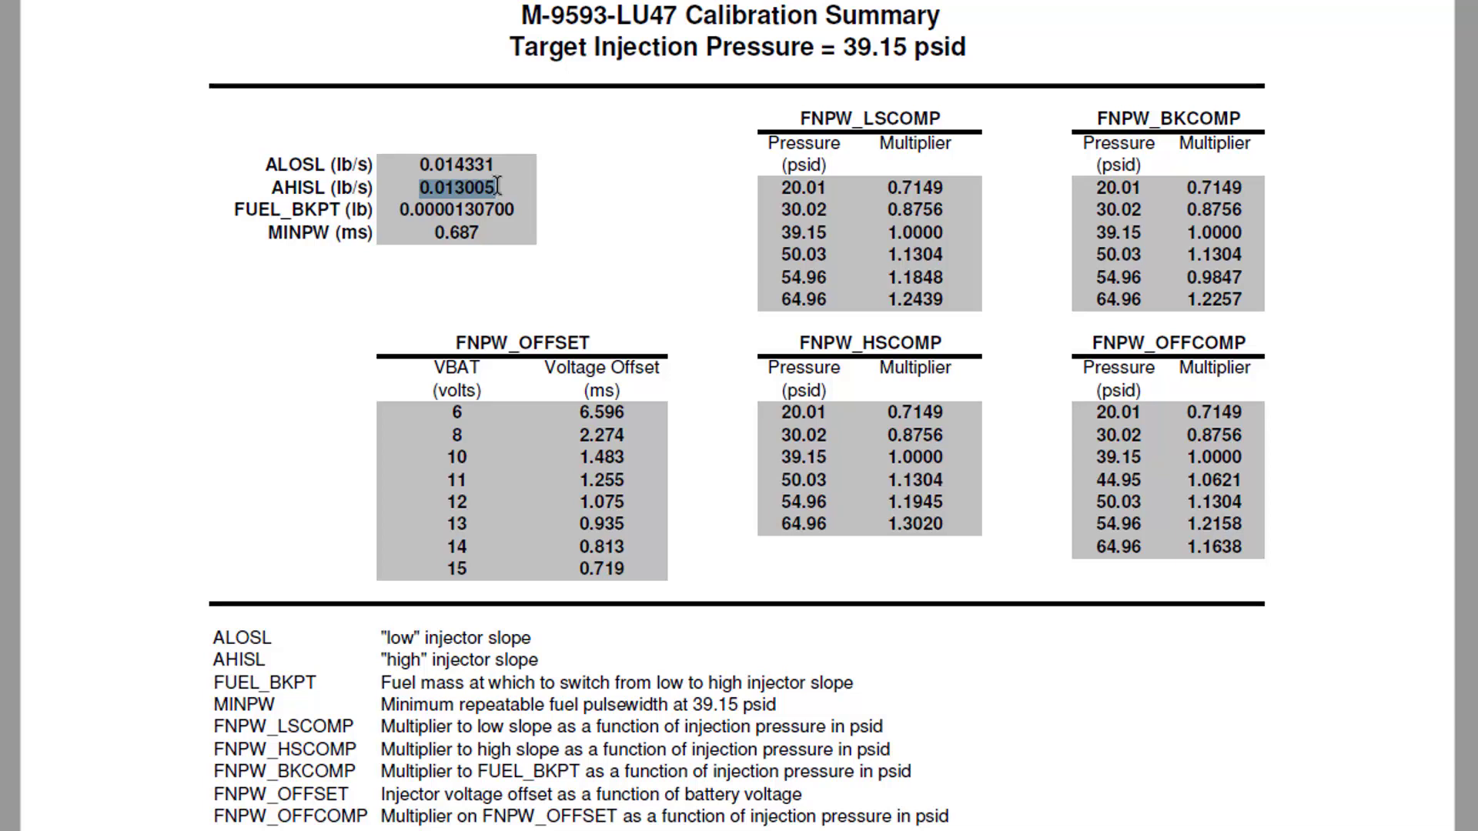
In Calculator, compute 0.013005 × 60 × 60 = 46.818 lb/hr
{"action": "key", "text": "super"}
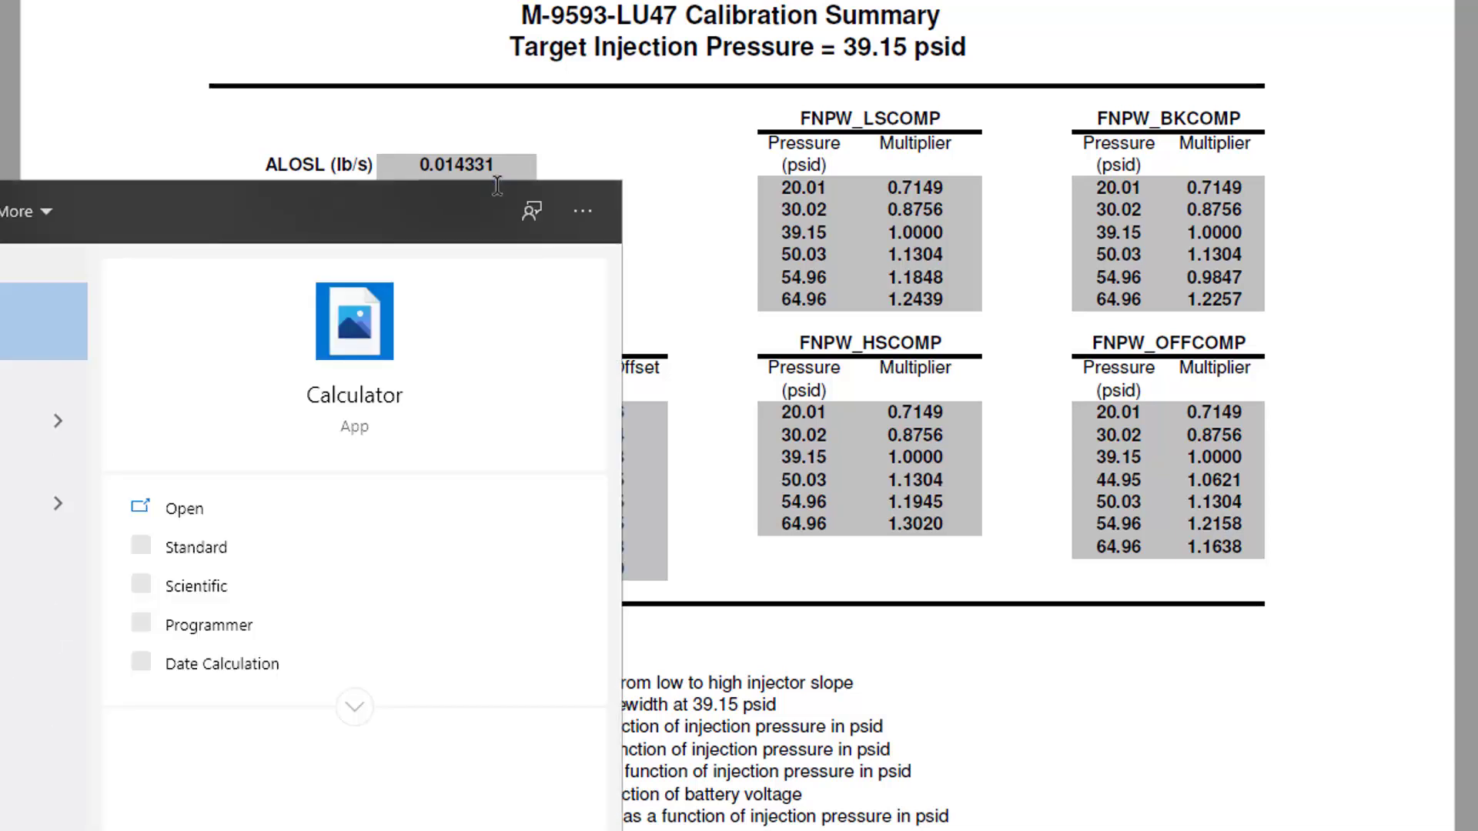
{"action": "key", "text": "Return"}
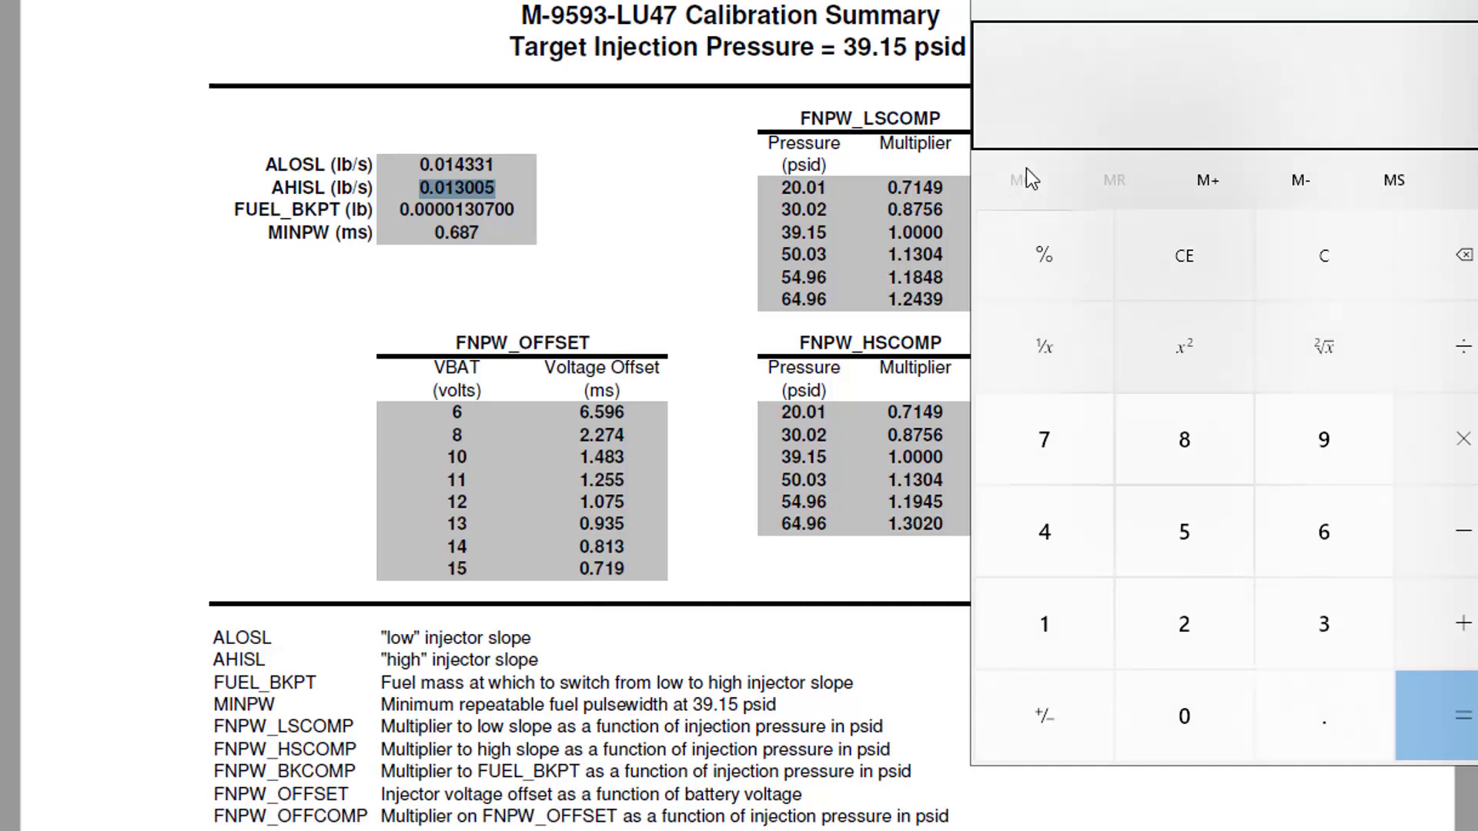
{"action": "type", "text": "0.013005"}
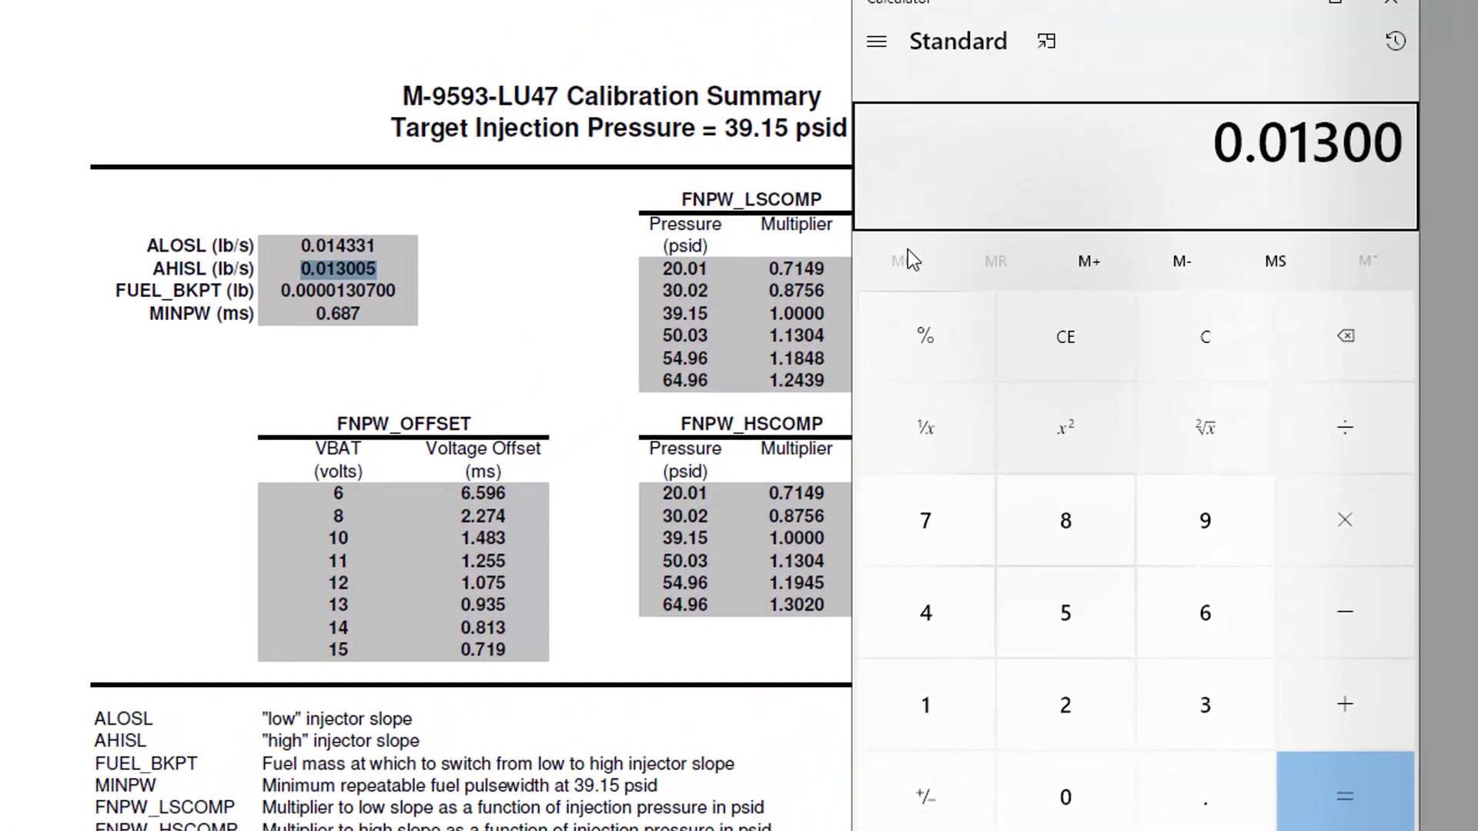
{"action": "type", "text": "*60"}
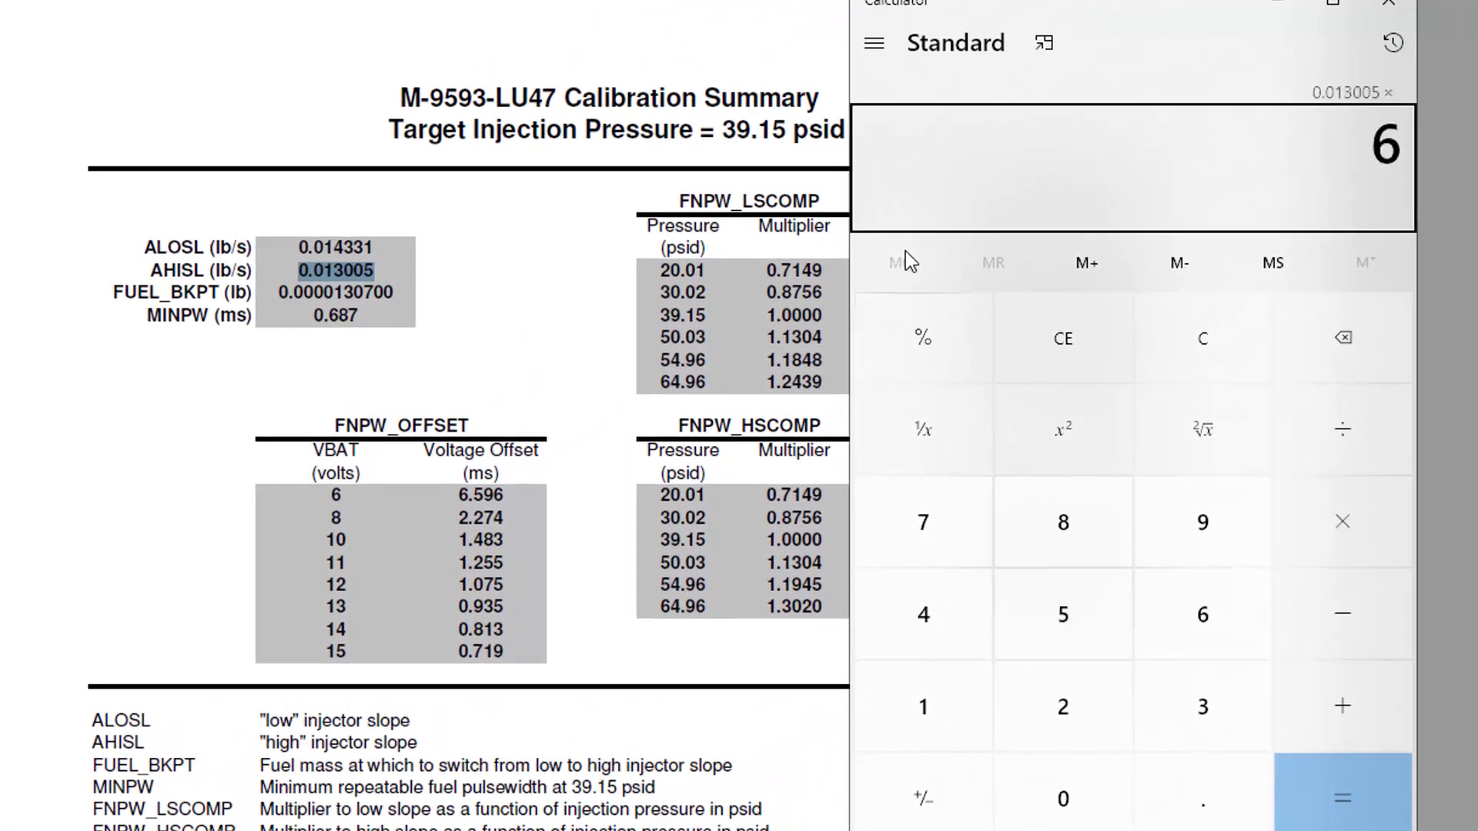
{"action": "key", "text": "Return"}
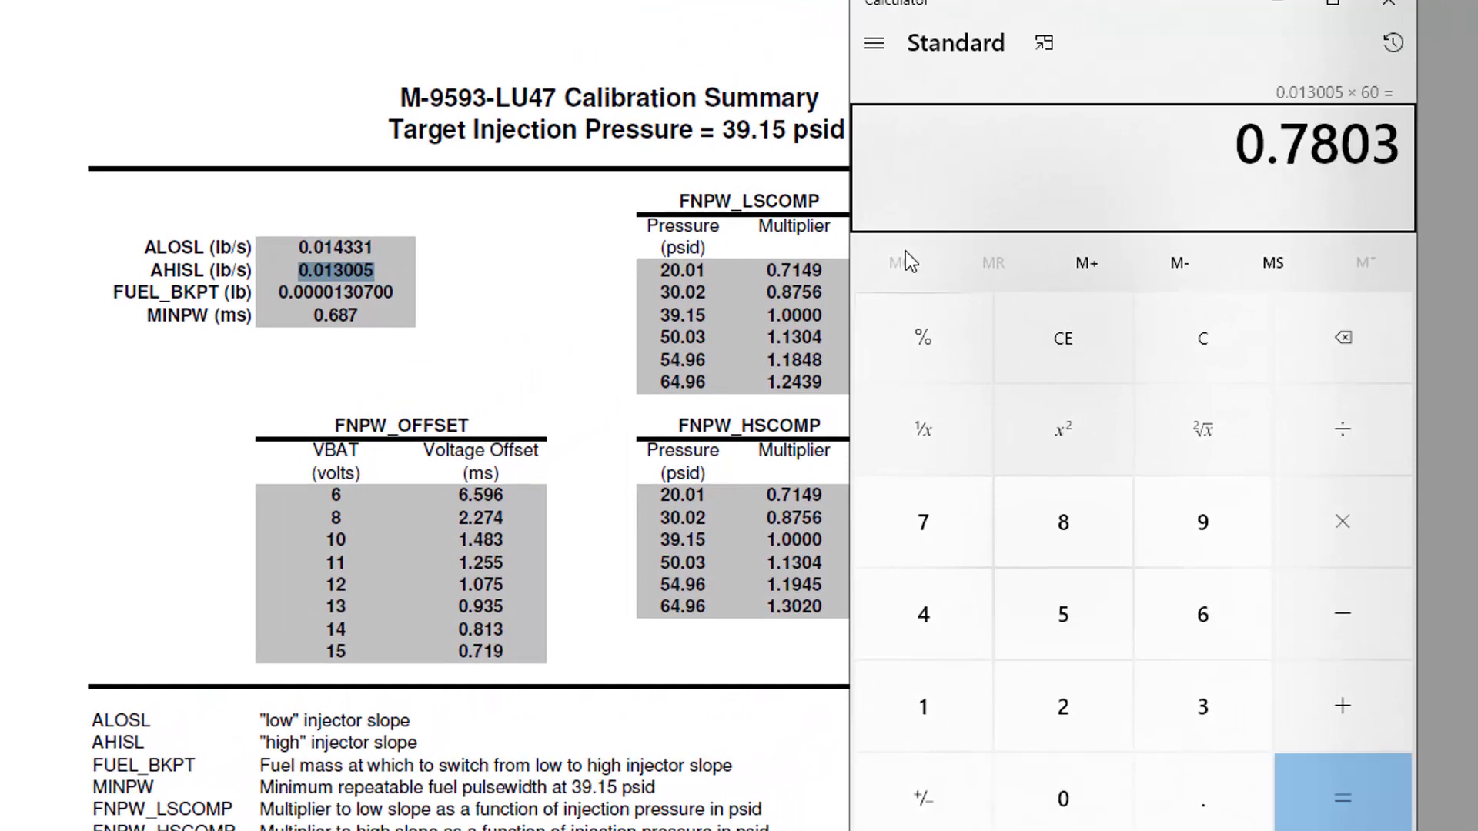
{"action": "type", "text": "*60"}
{"action": "key", "text": "Return"}
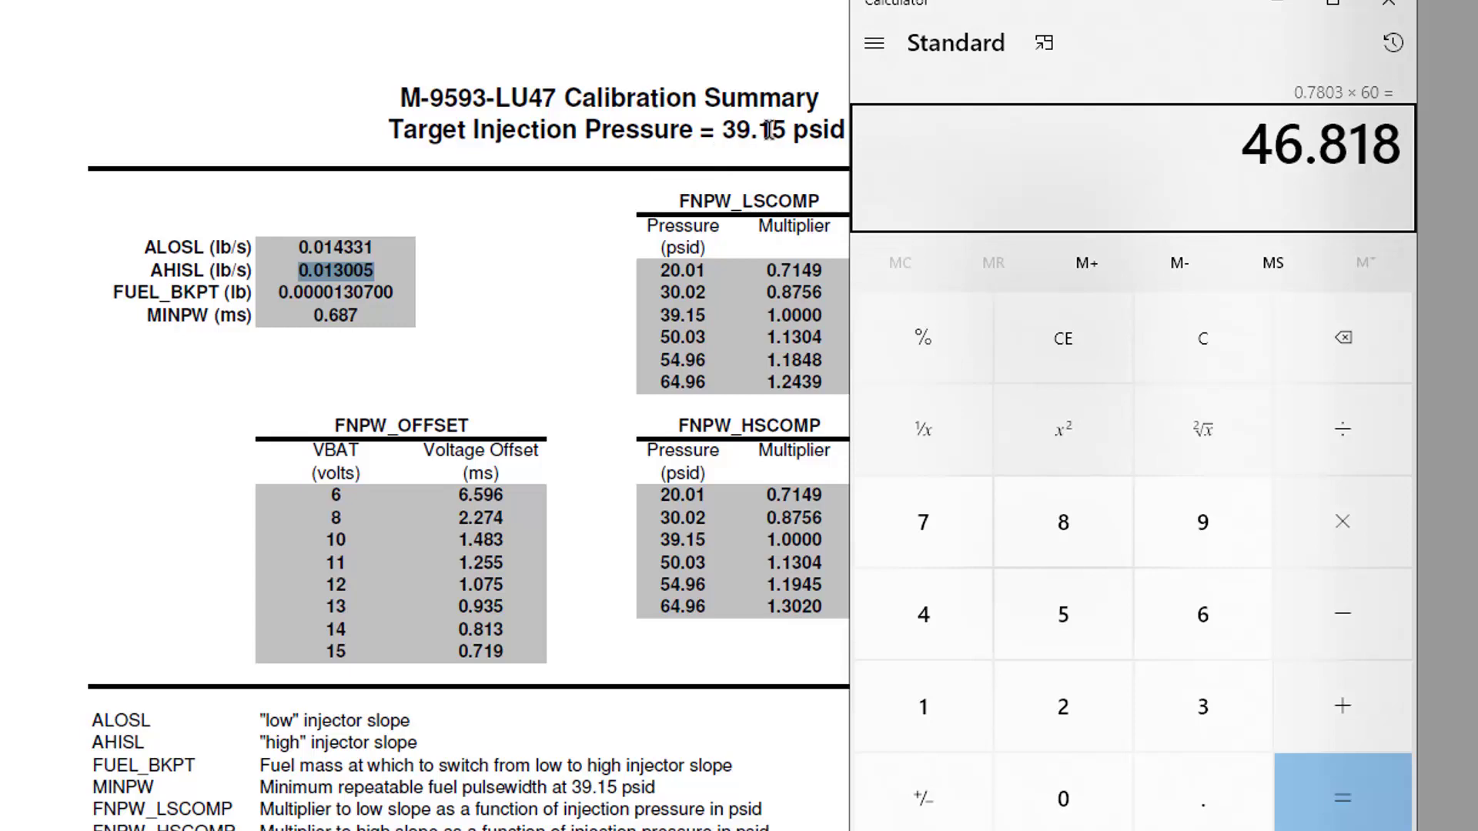
{"action": "key", "text": "alt+Tab"}
{"action": "key", "text": "alt+Tab"}
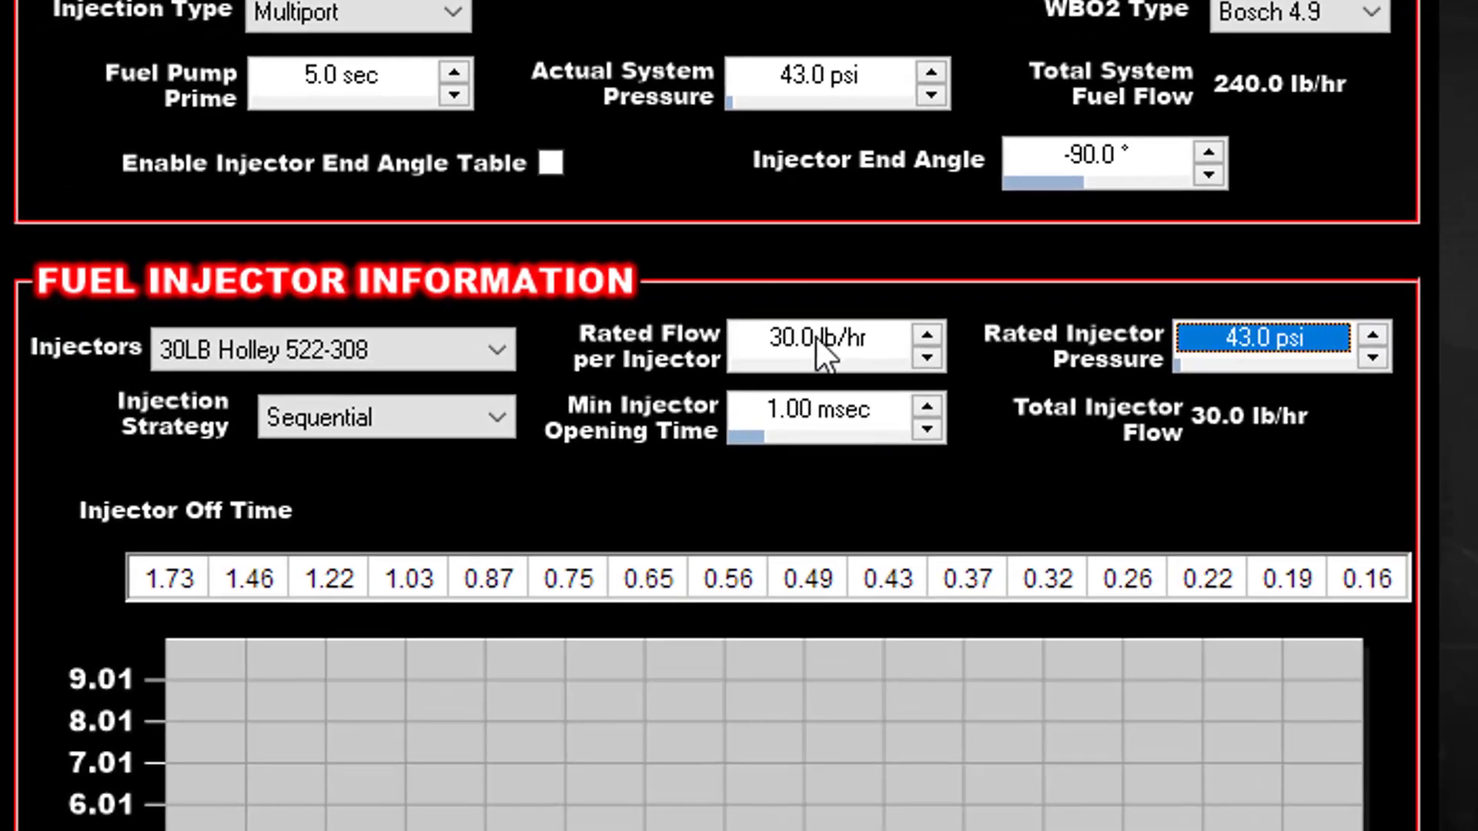
Enter rated flow 46.818 lb/hr, rated pressure 39.15 psi and minimum opening time 0.687 msec
{"action": "left_click", "coordinate": [823, 334]}
{"action": "type", "text": "46.82"}
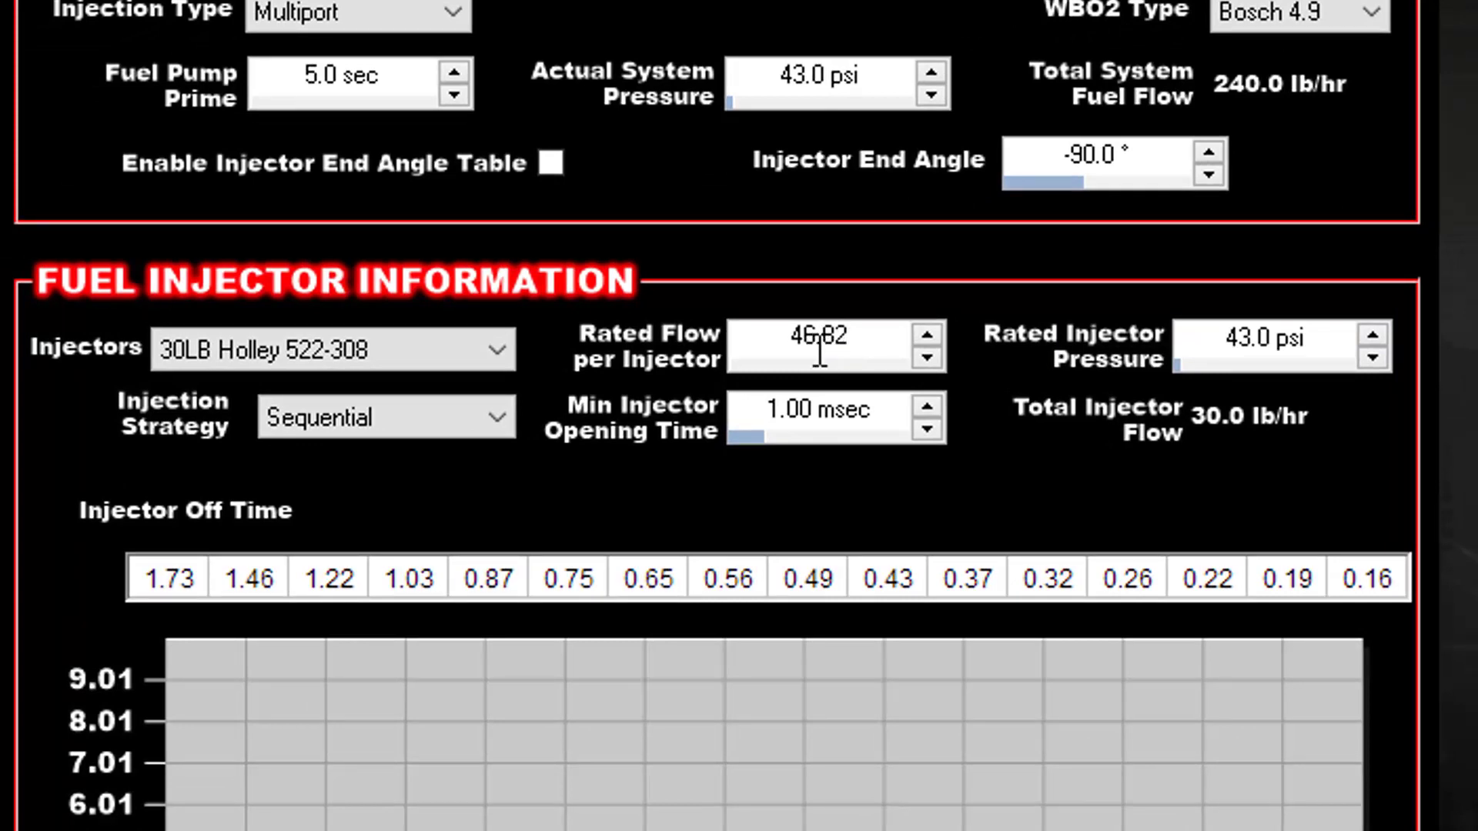
{"action": "left_click", "coordinate": [1256, 339]}
{"action": "type", "text": "3"}
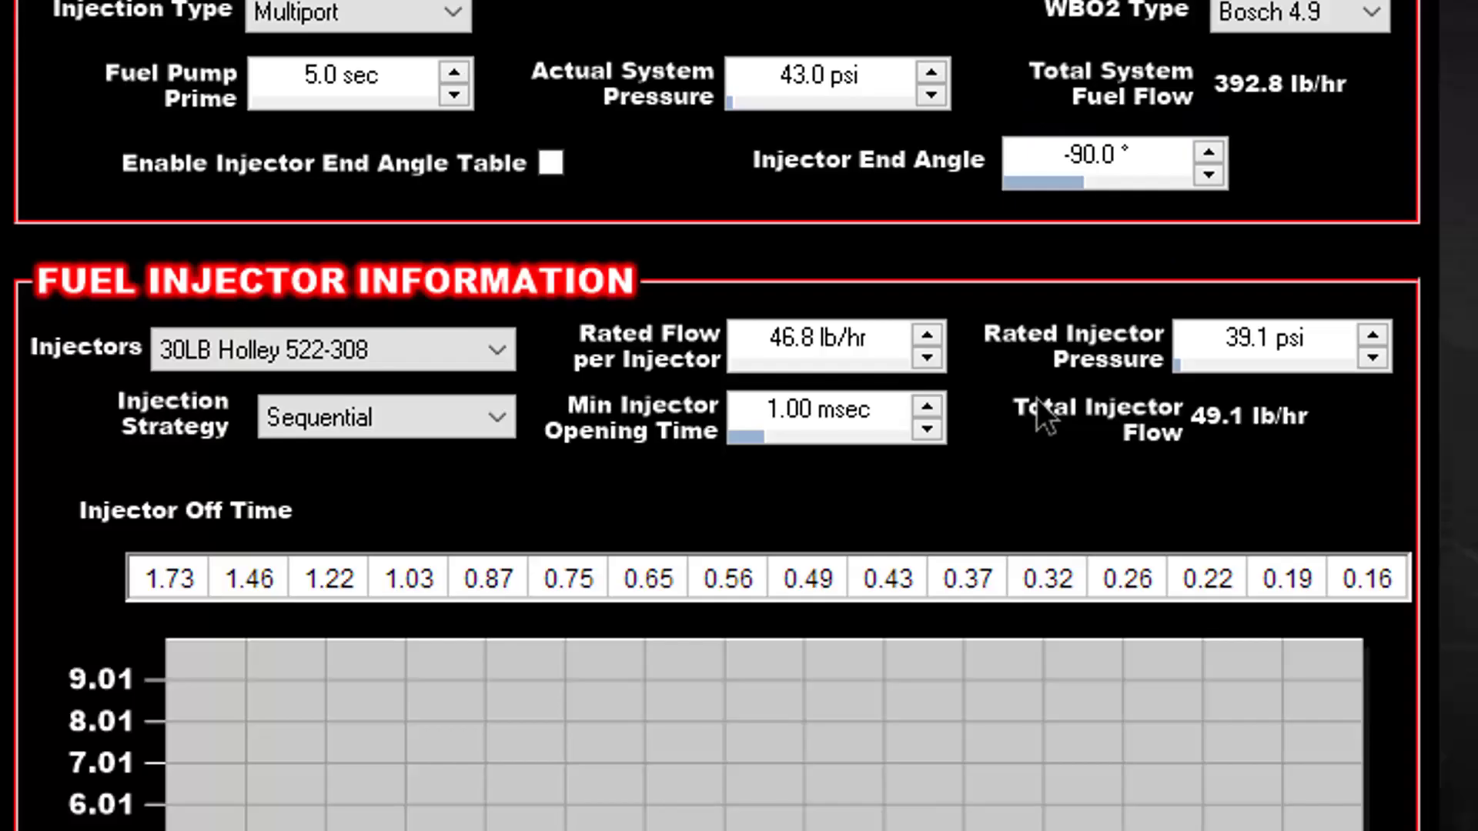
{"action": "double_click", "coordinate": [848, 409]}
{"action": "type", "text": ".687"}
{"action": "key", "text": "Return"}
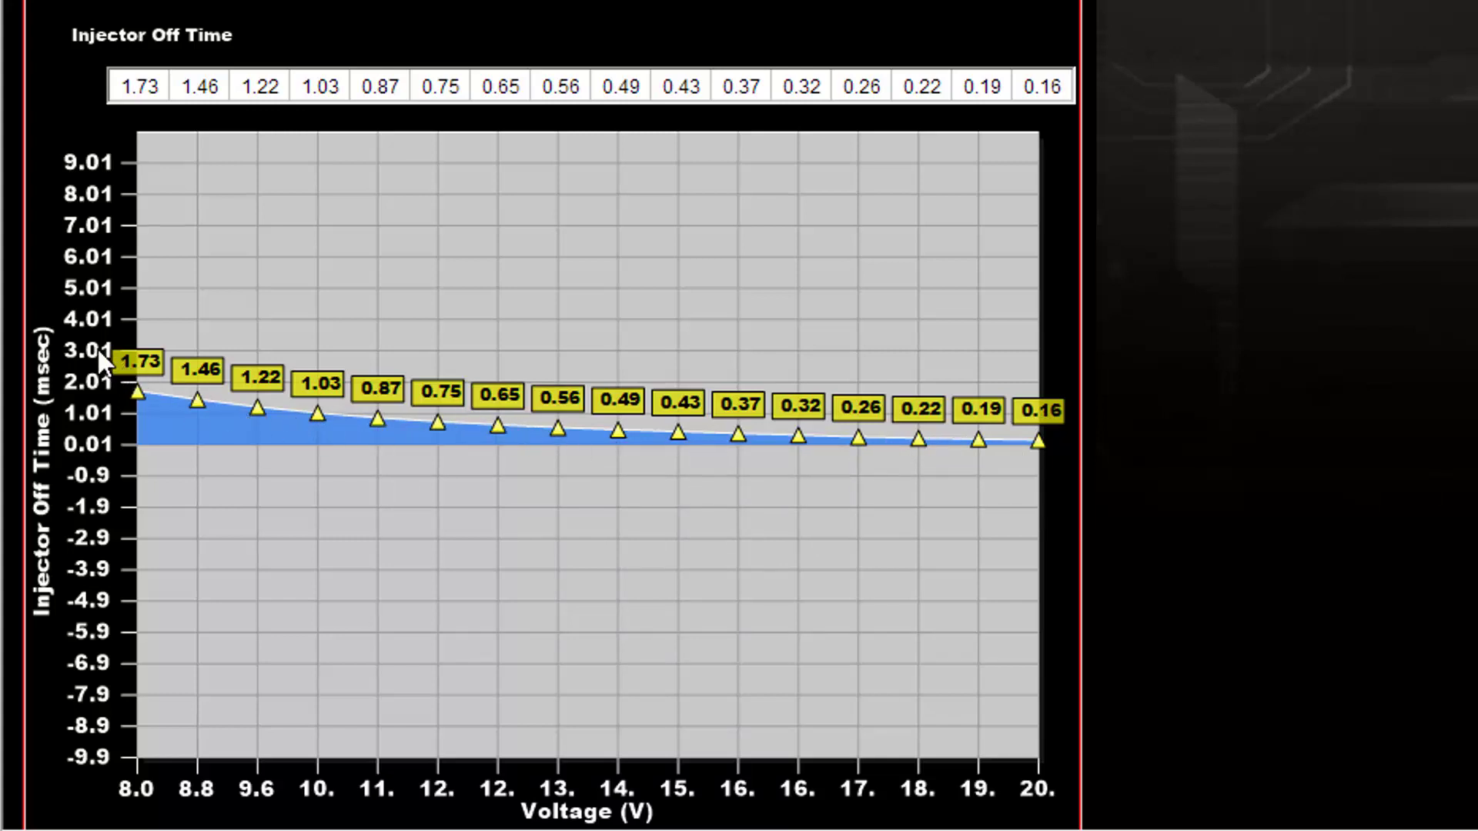
{"action": "mouse_move", "coordinate": [141, 392]}
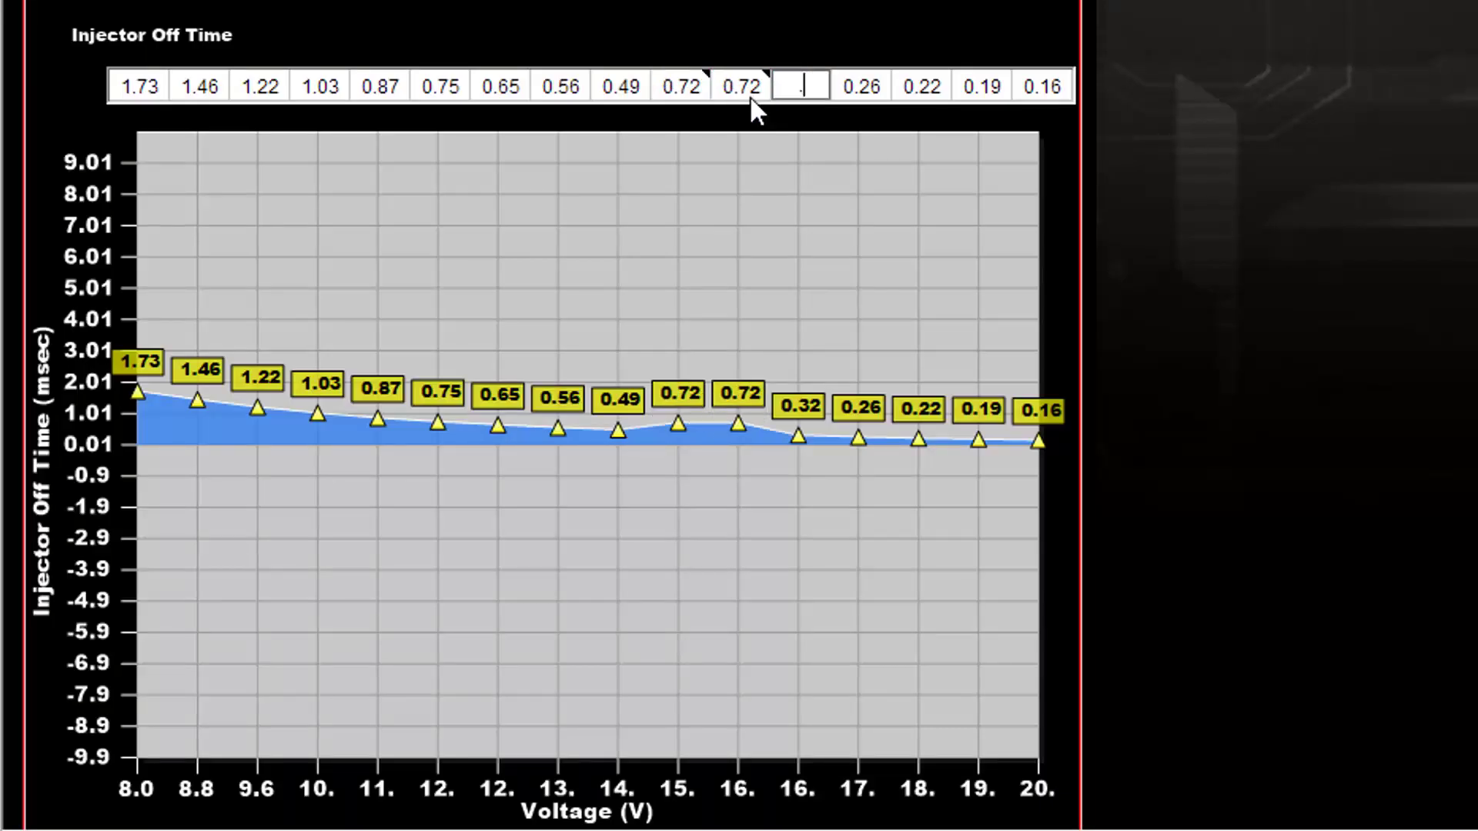
{"action": "type", "text": "72"}
Fill the 15–20 V Injector Off Time cells with 0.72 (0.719)
{"action": "key", "text": "Return"}
{"action": "type", "text": ".72"}
{"action": "key", "text": "Return"}
{"action": "type", "text": ".72"}
{"action": "key", "text": "Return"}
{"action": "type", "text": ".719"}
{"action": "key", "text": "Return"}
{"action": "type", "text": ".719"}
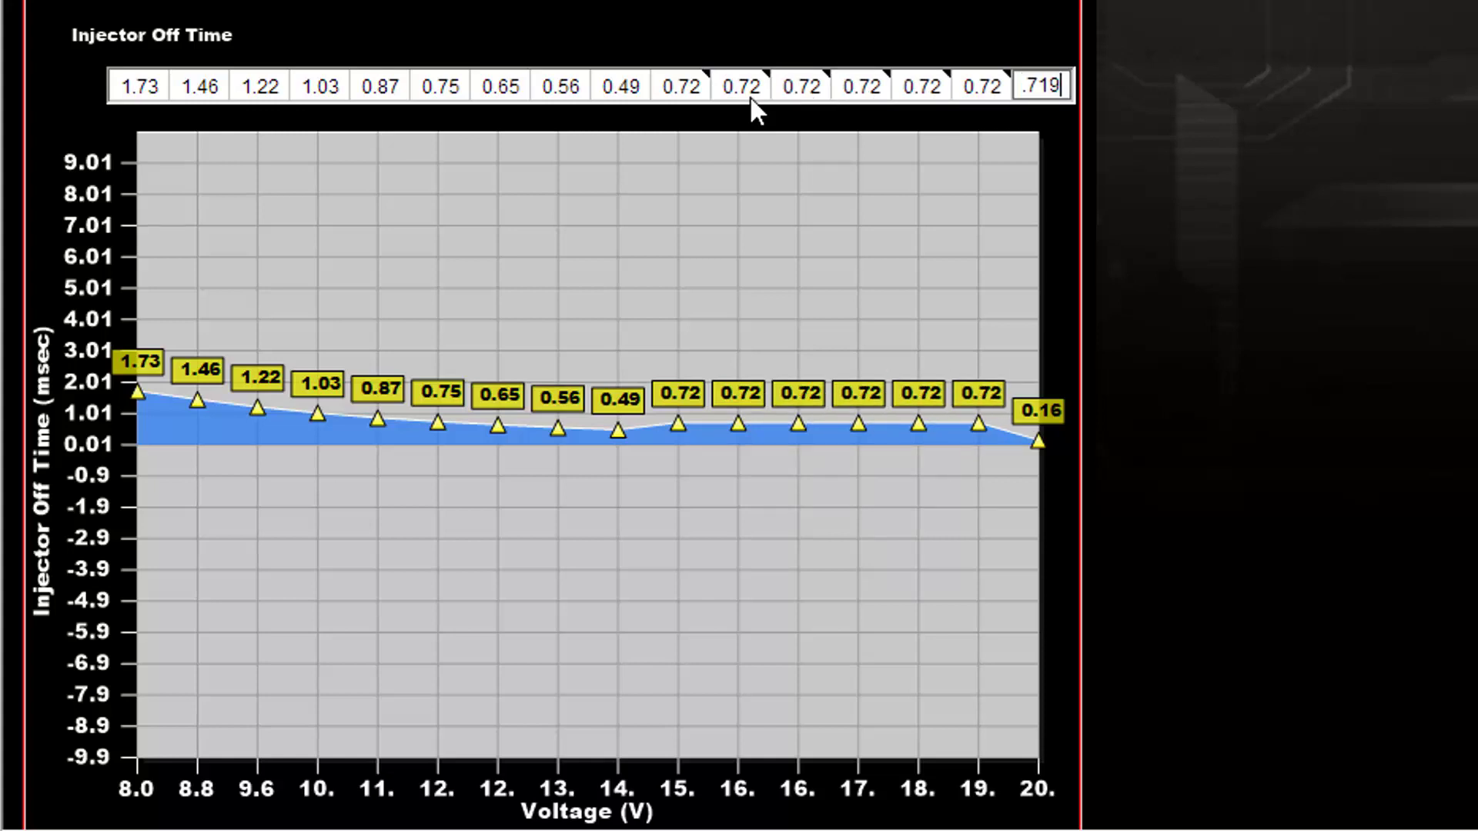
{"action": "left_click", "coordinate": [680, 85]}
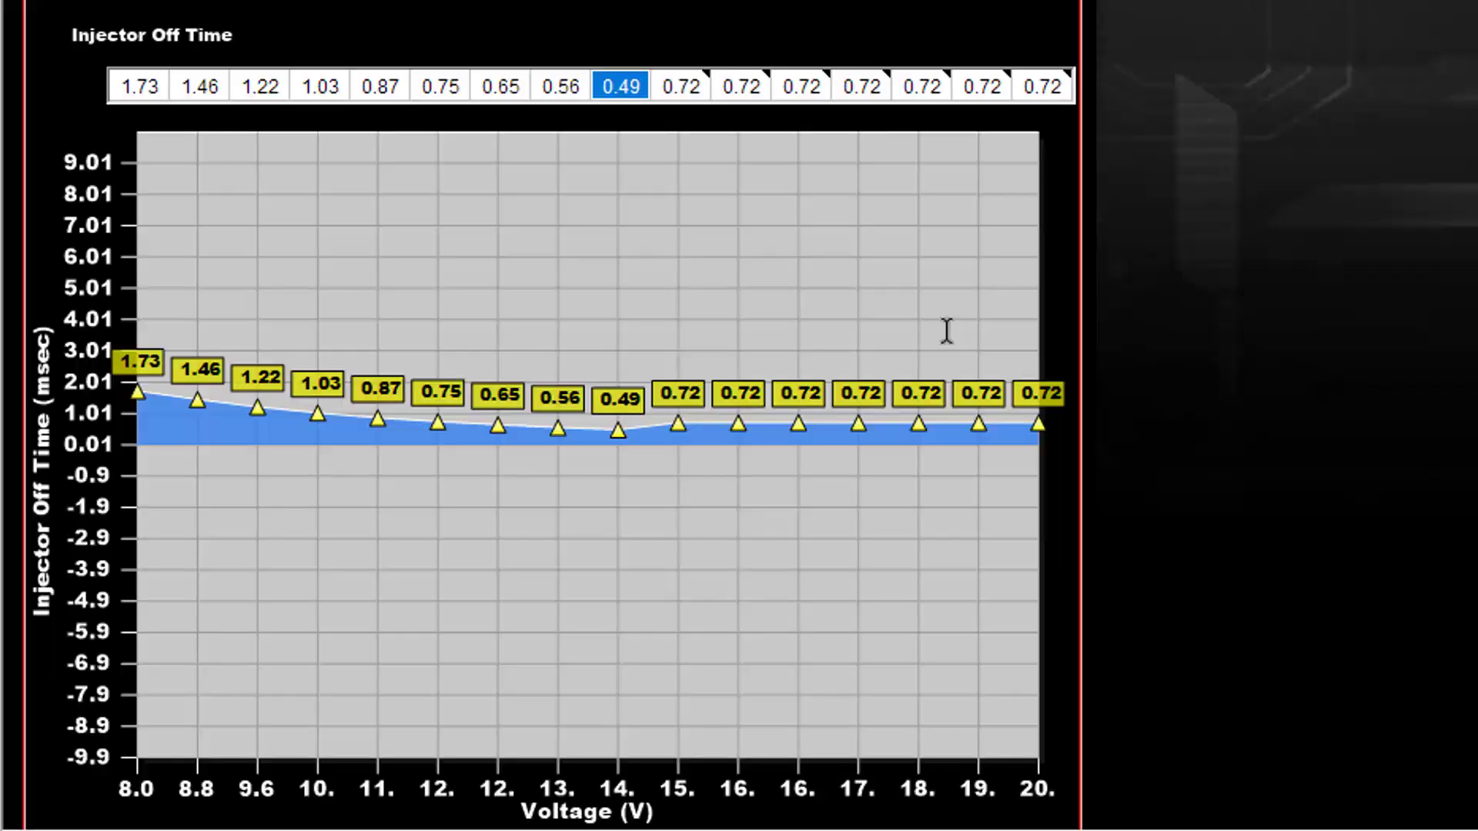
Enter the 0.813 and 0.935 offsets for 14 V and 13 V, then 1.075
{"action": "type", "text": ".813"}
{"action": "key", "text": "Left"}
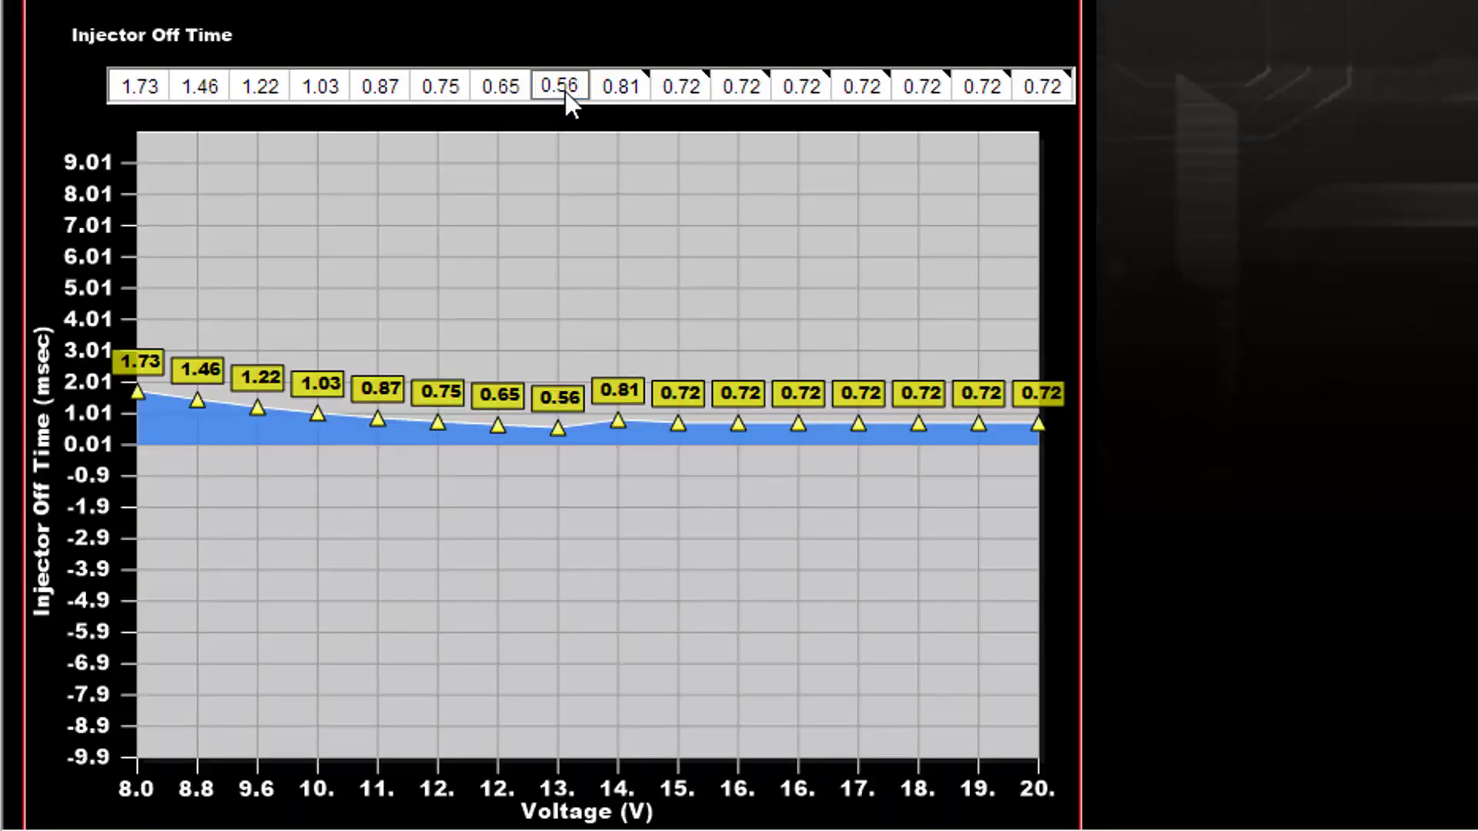
{"action": "type", "text": ".935"}
{"action": "key", "text": "Return"}
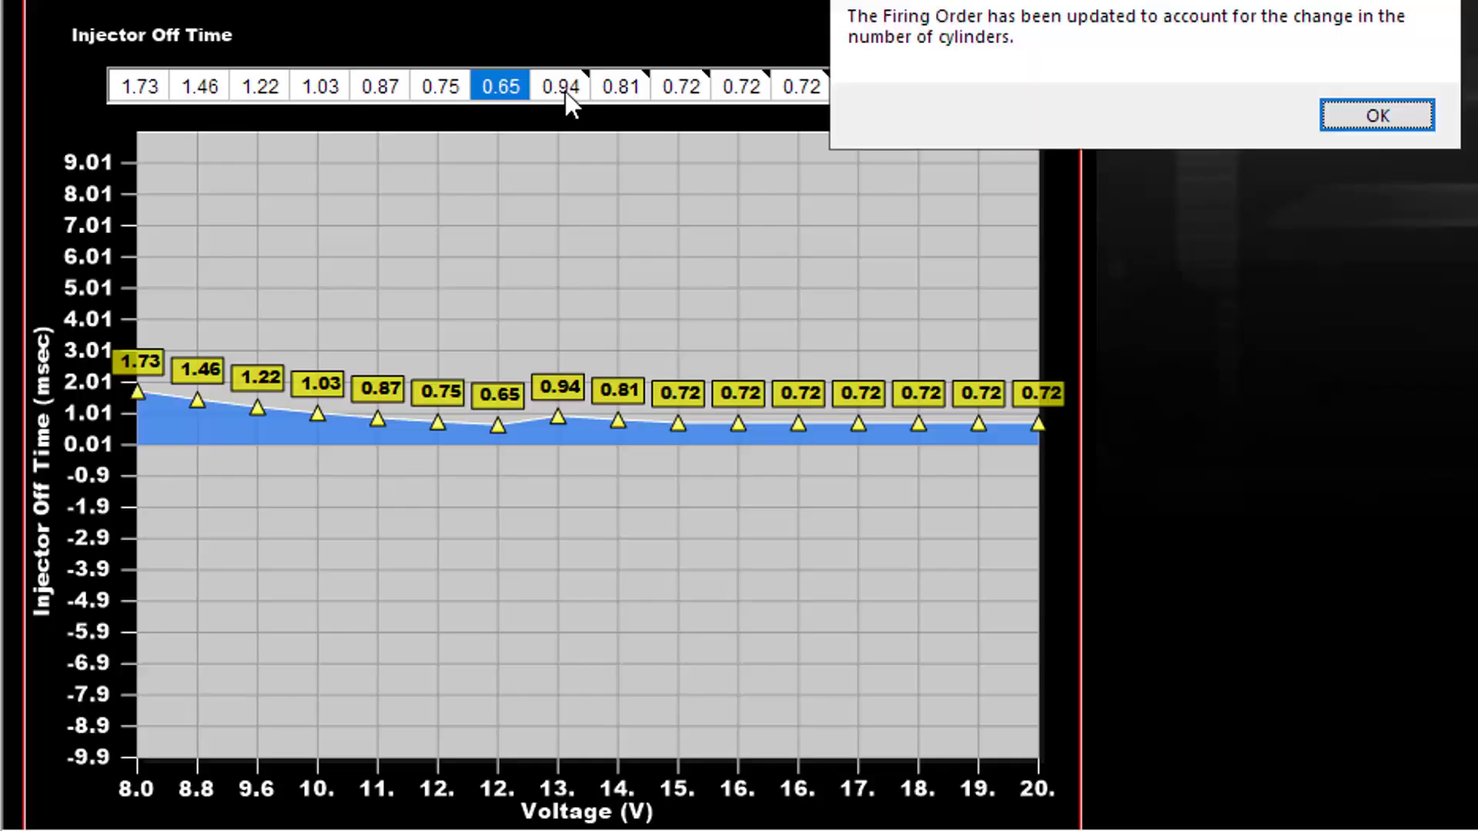
{"action": "key", "text": "Return"}
{"action": "left_click", "coordinate": [515, 83]}
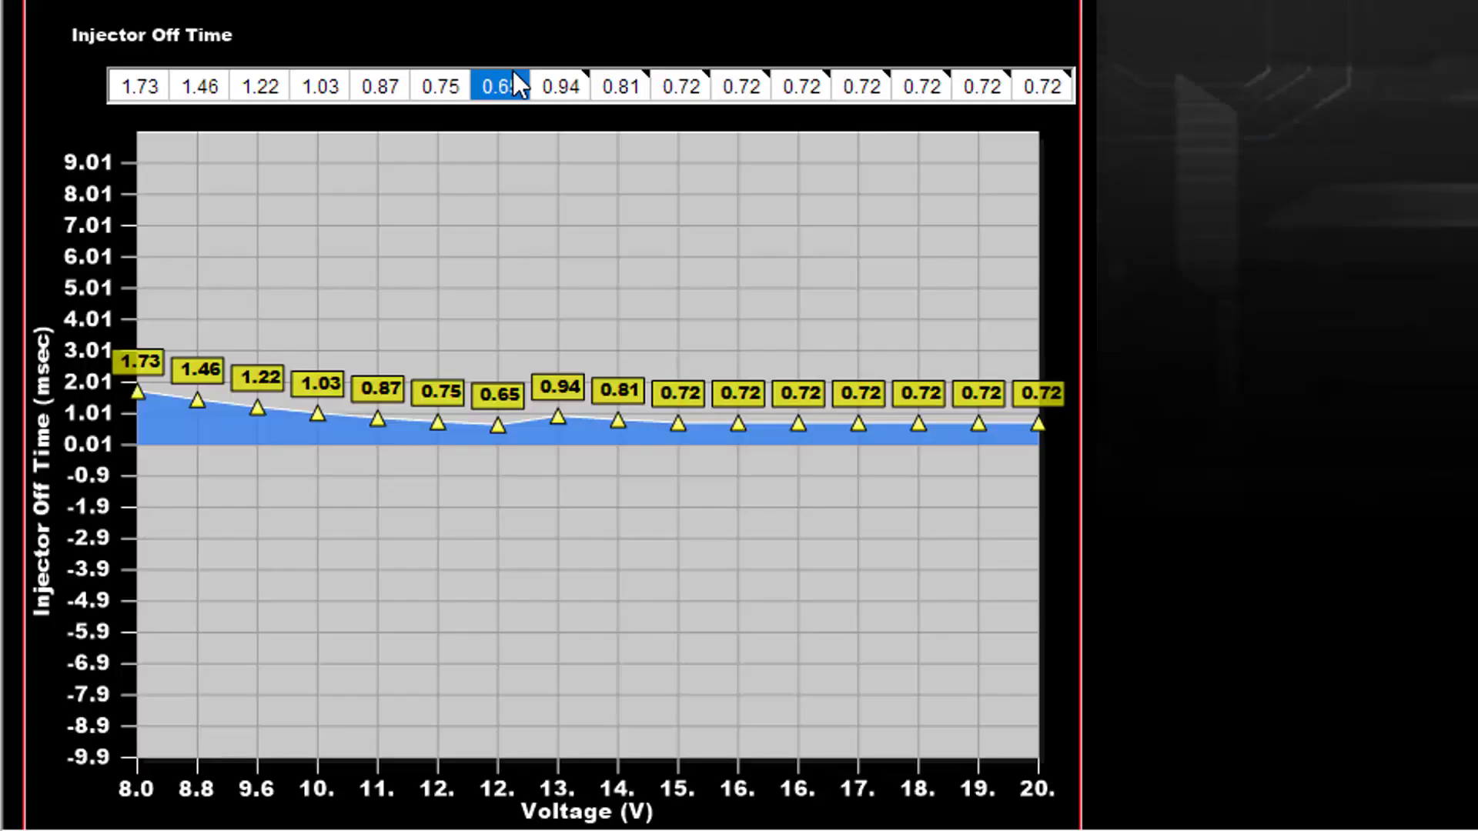
{"action": "left_click", "coordinate": [517, 83]}
{"action": "double_click", "coordinate": [517, 83]}
{"action": "type", "text": "1.075"}
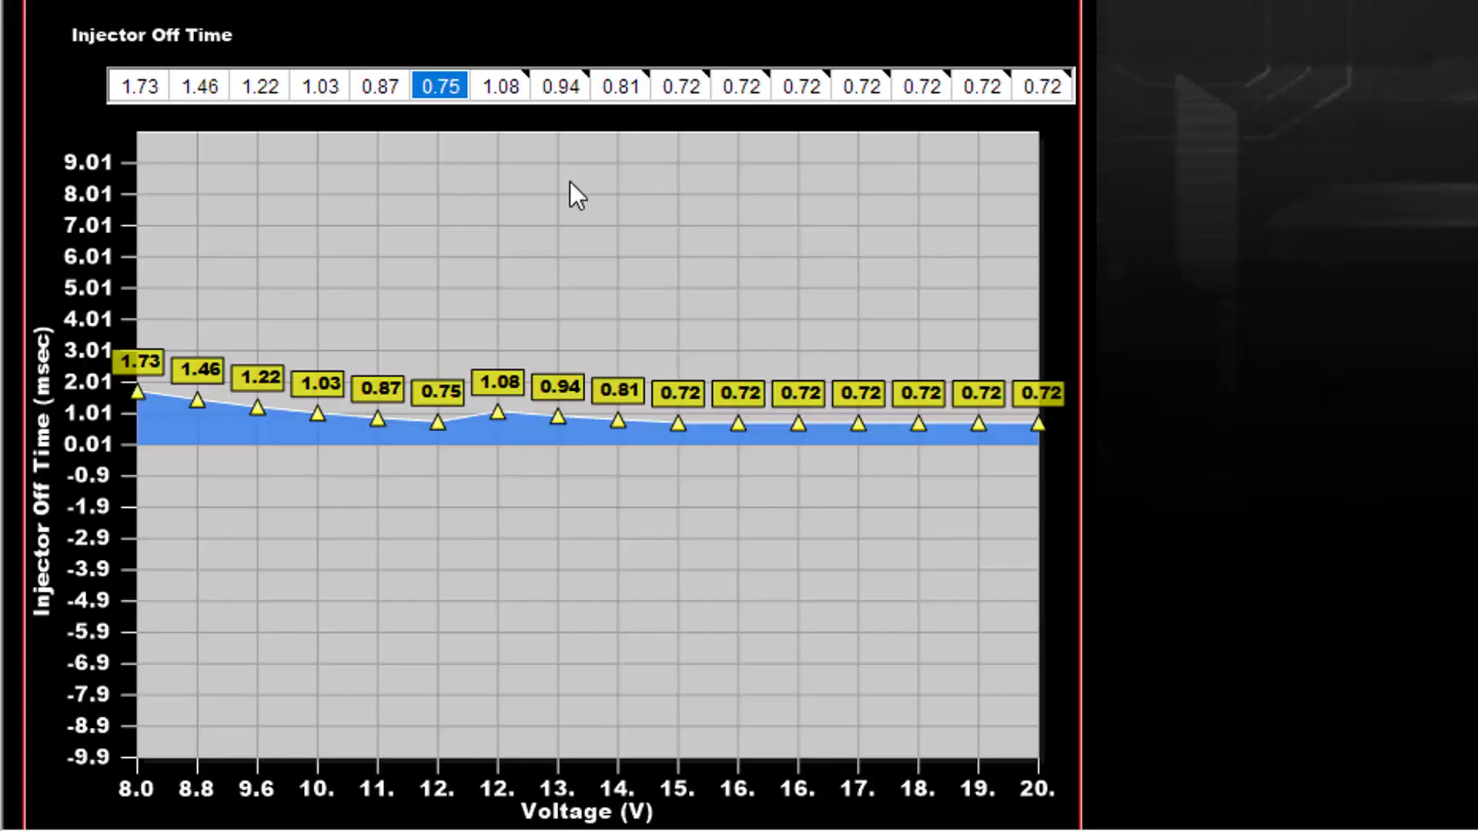
Enter the 1.255 and 1.483 offsets, finishing with 2.274 at 8.0 V
{"action": "left_click", "coordinate": [387, 87]}
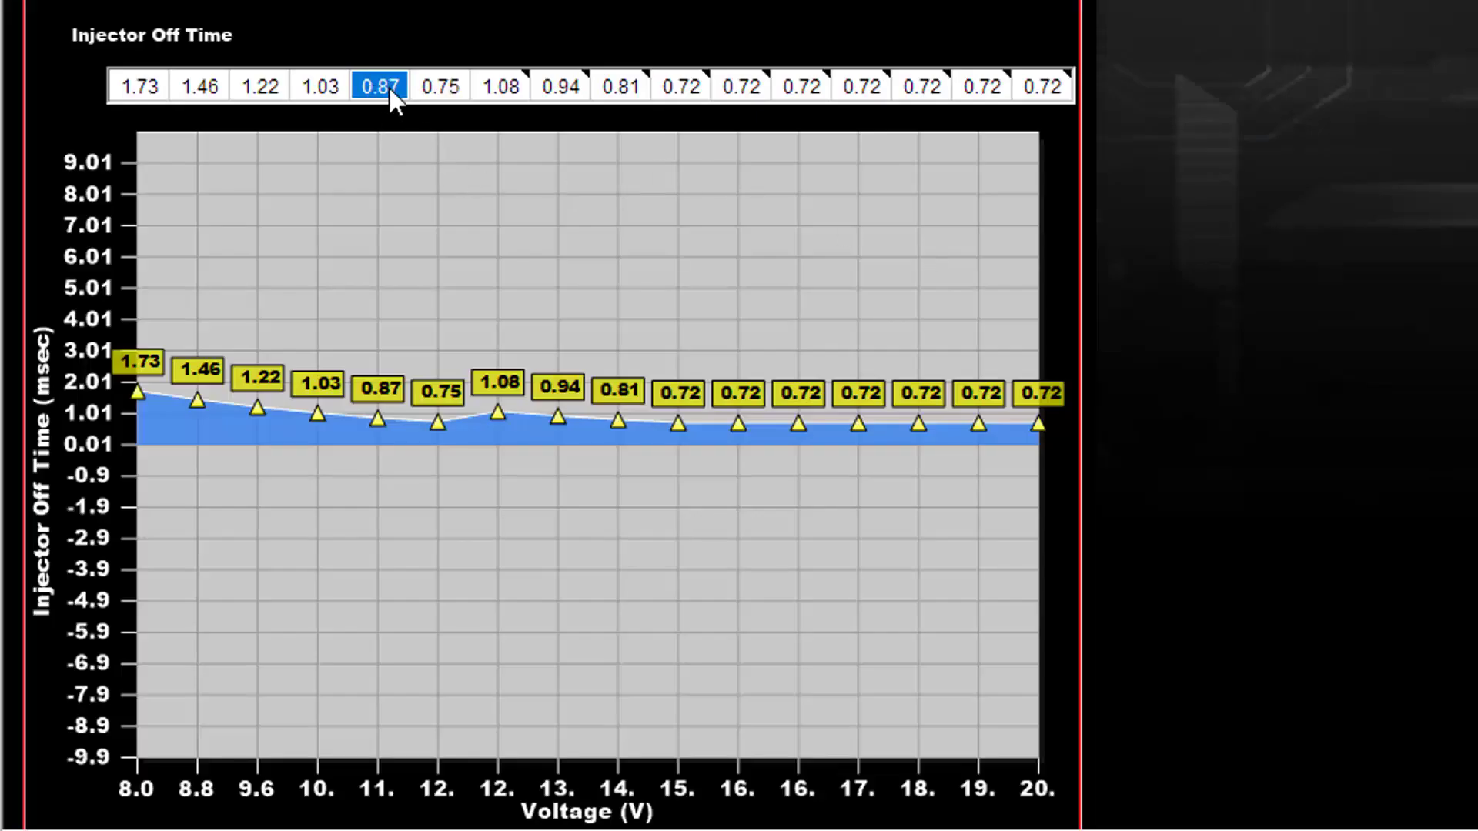
{"action": "type", "text": "12"}
{"action": "key", "text": "BackSpace"}
{"action": "type", "text": ".255"}
{"action": "left_click", "coordinate": [333, 81]}
{"action": "key", "text": "alt+Tab"}
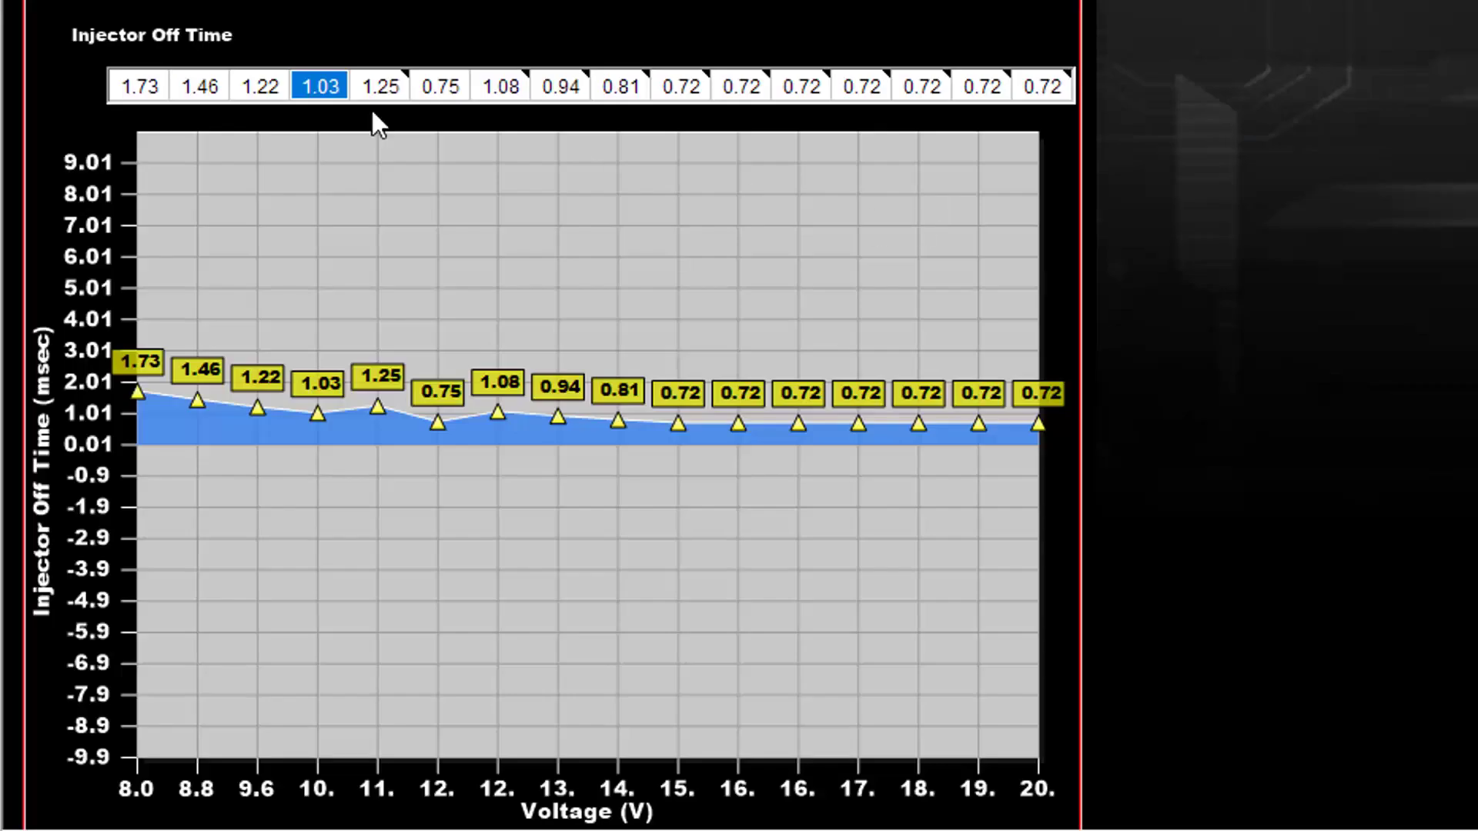
{"action": "type", "text": "1.483"}
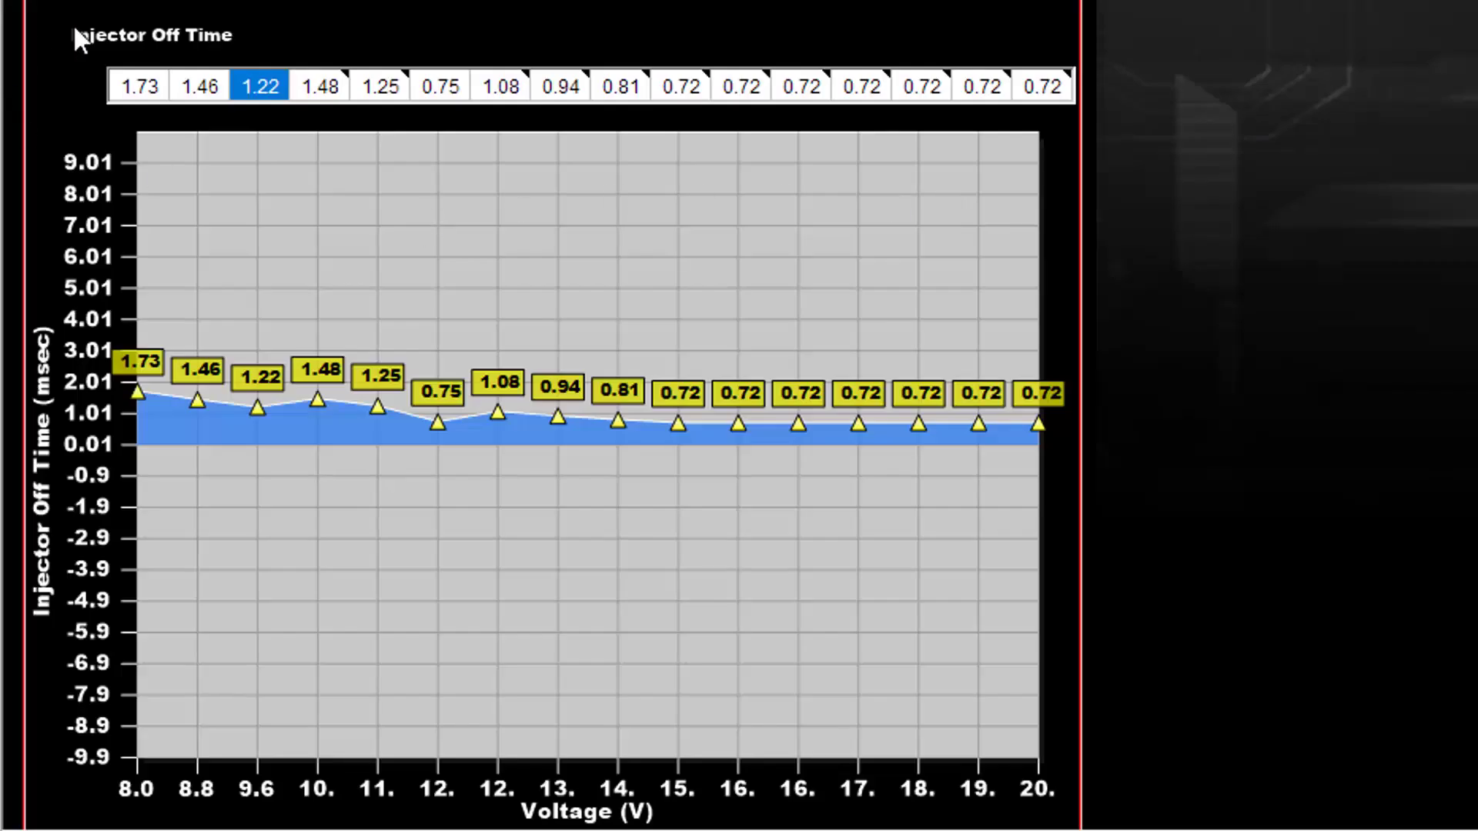
{"action": "left_click", "coordinate": [136, 91]}
{"action": "type", "text": "2.274"}
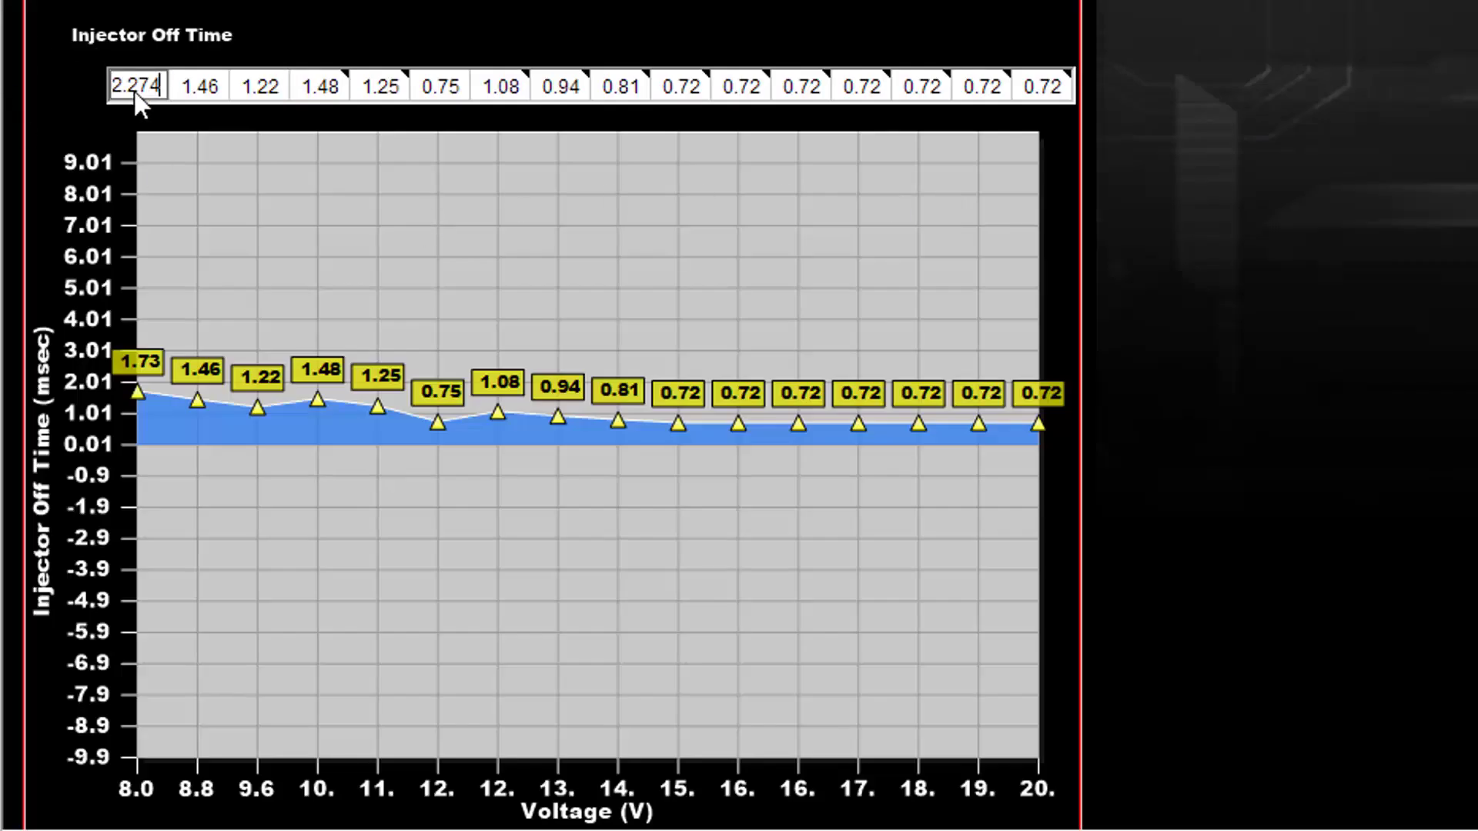
{"action": "left_click", "coordinate": [198, 88]}
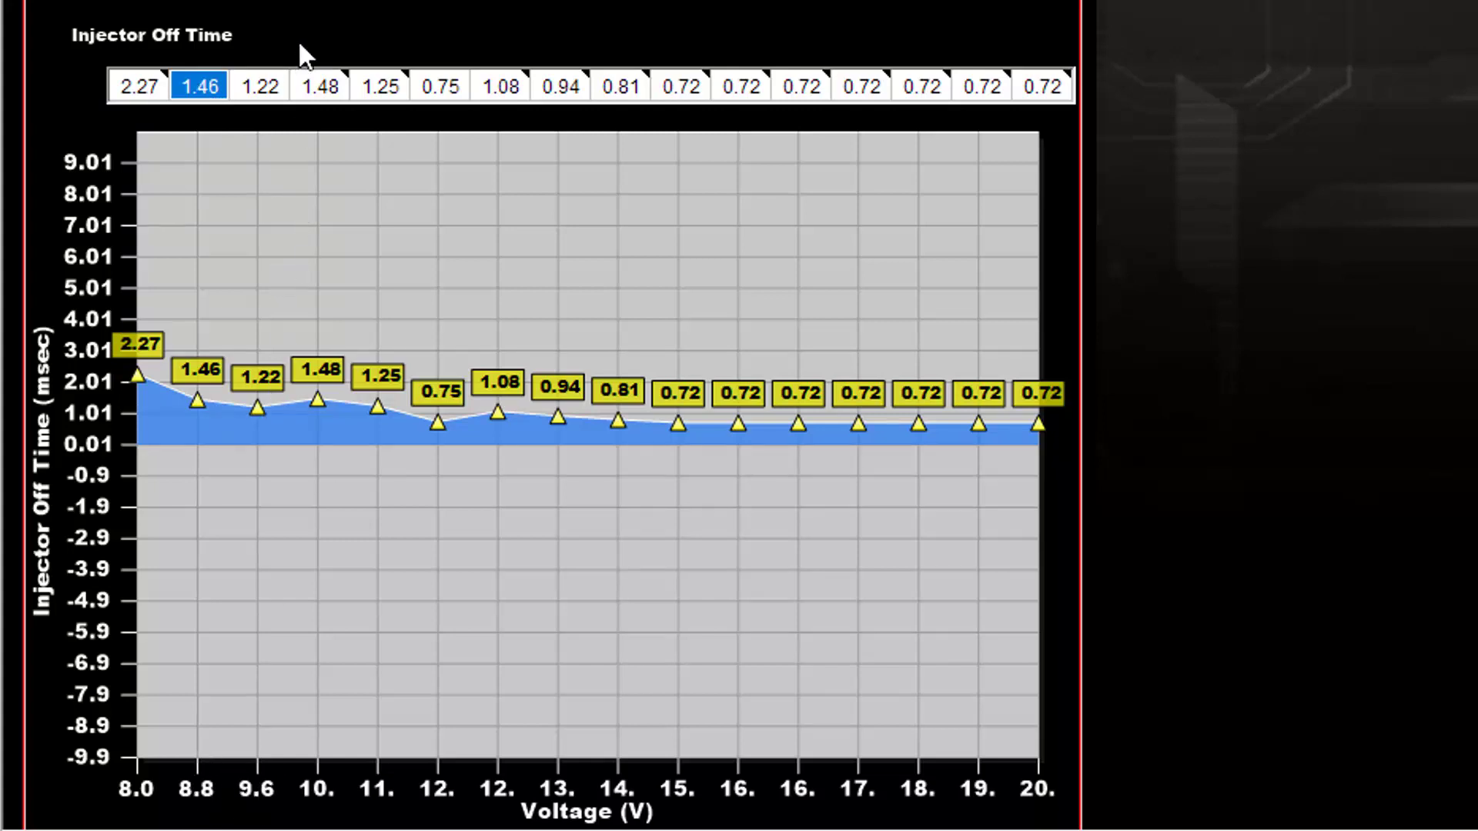
Interpolate the off-times between 2.27 and 1.48, then between 1.48 and 0.75
{"action": "left_click_drag", "start_coordinate": [321, 84], "coordinate": [140, 88]}
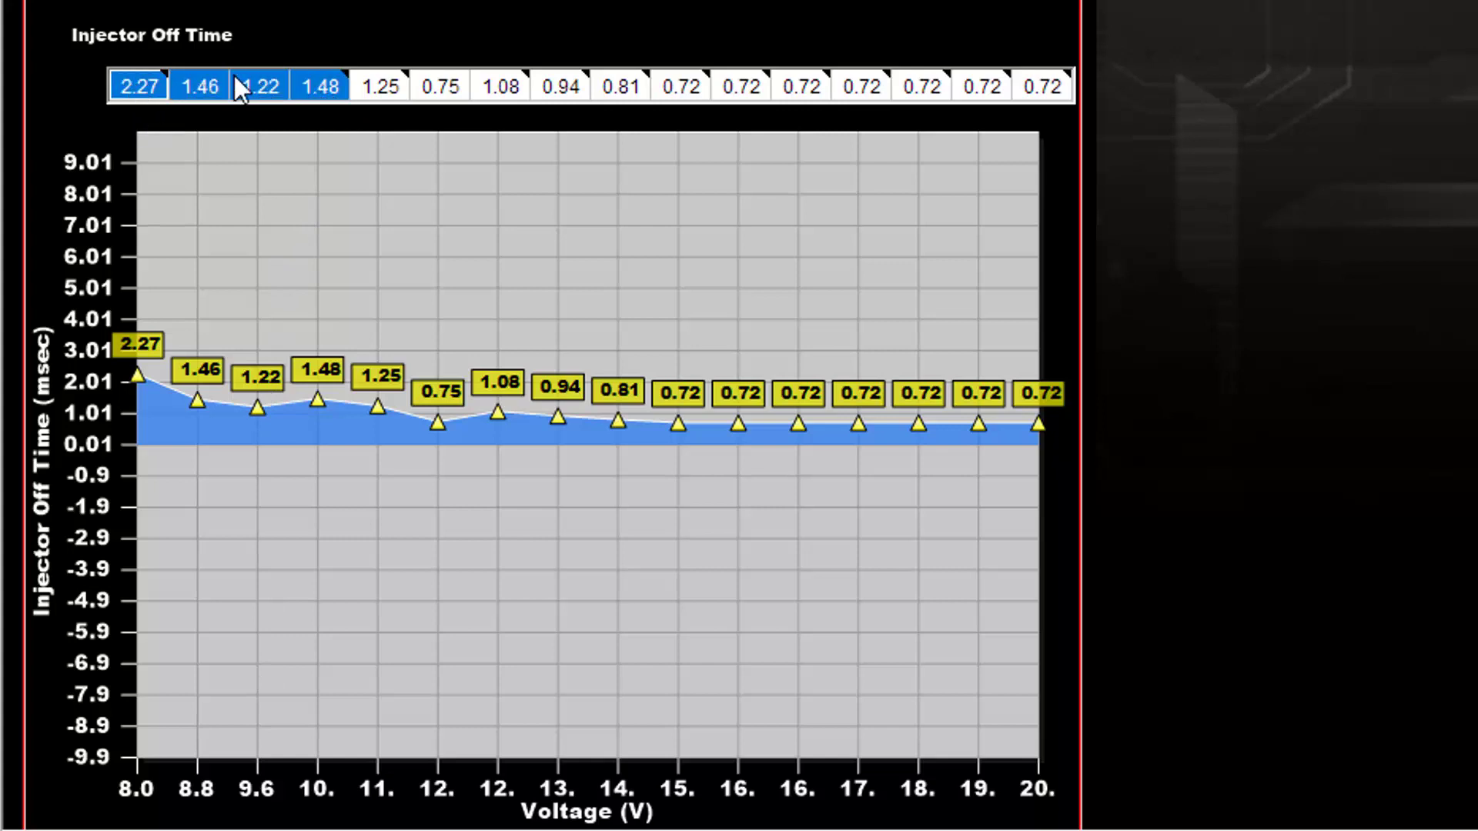
{"action": "right_click", "coordinate": [175, 80]}
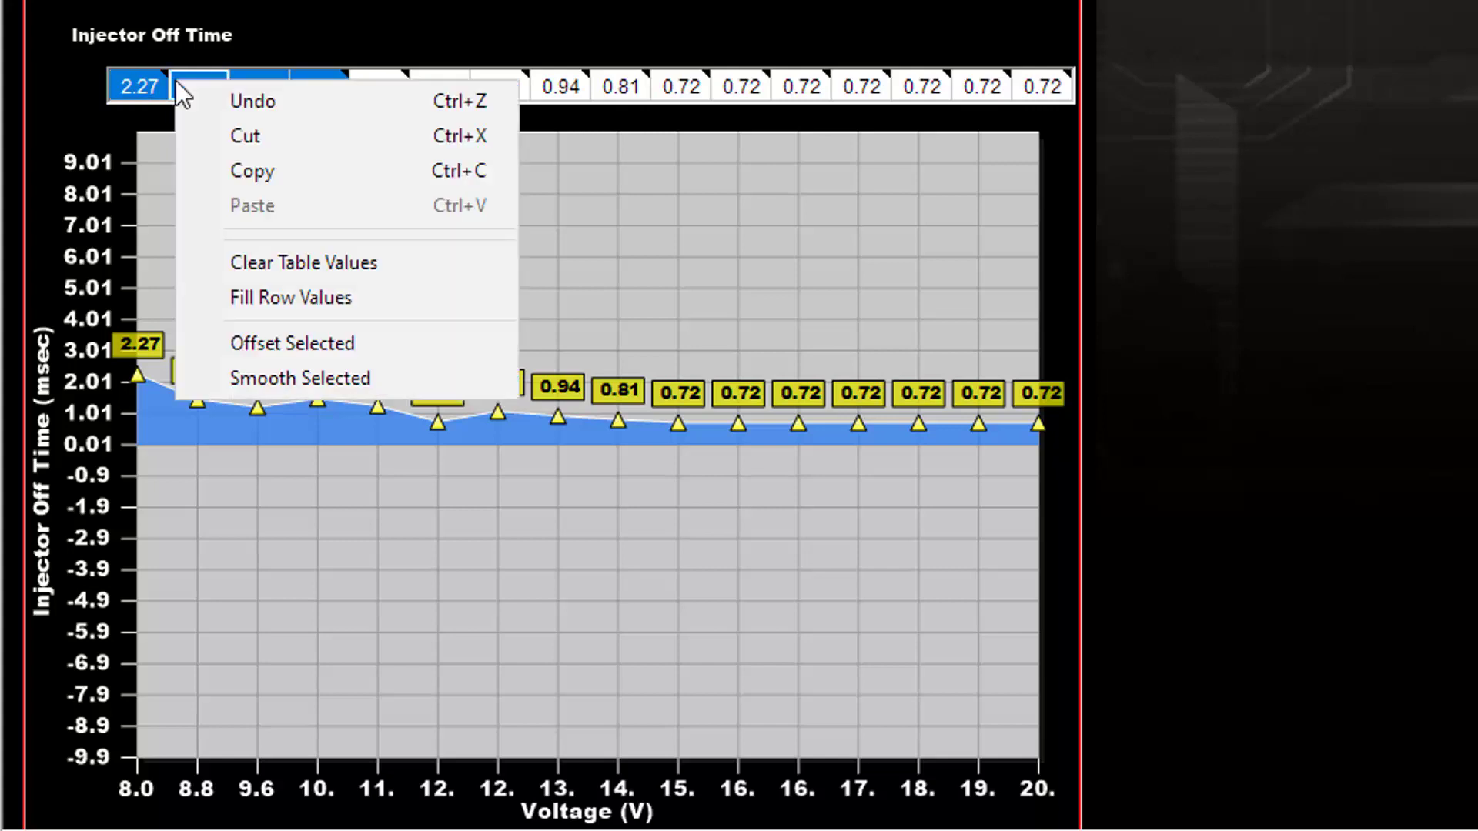
{"action": "left_click", "coordinate": [291, 305]}
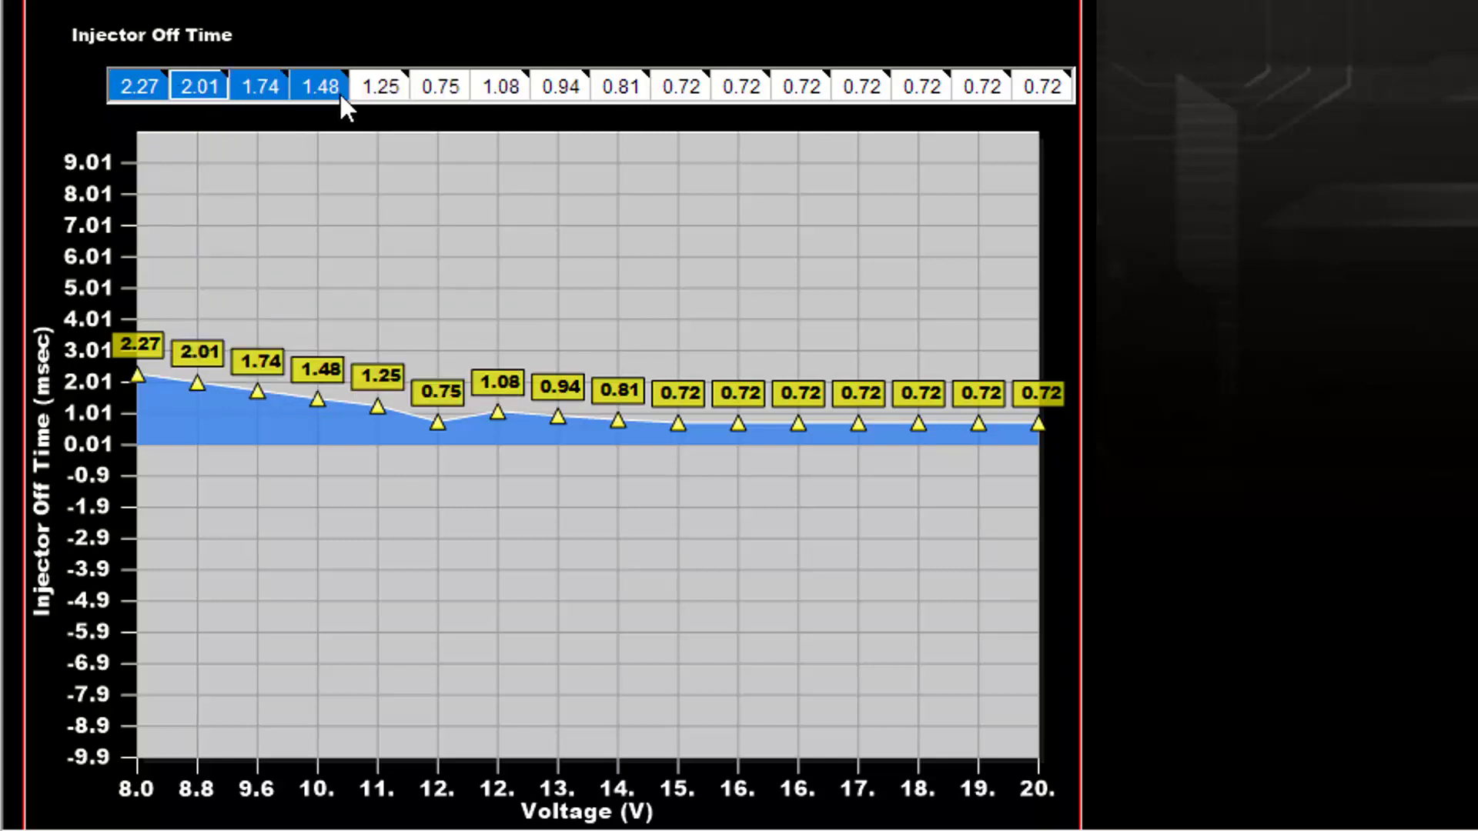
{"action": "left_click_drag", "start_coordinate": [384, 92], "coordinate": [331, 89]}
{"action": "left_click", "coordinate": [443, 87], "text": "shift"}
{"action": "right_click", "coordinate": [449, 85]}
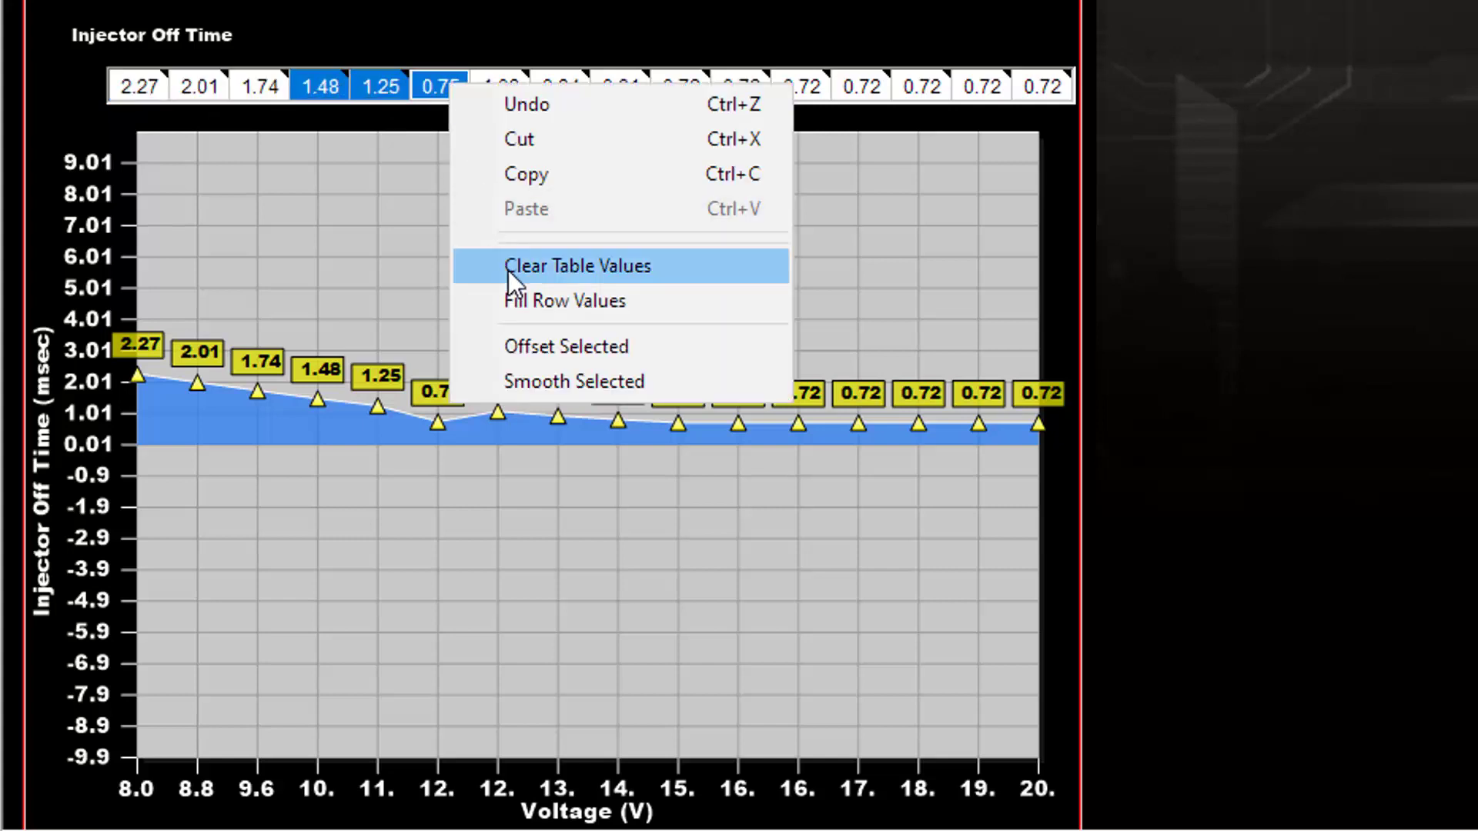
{"action": "left_click", "coordinate": [526, 301]}
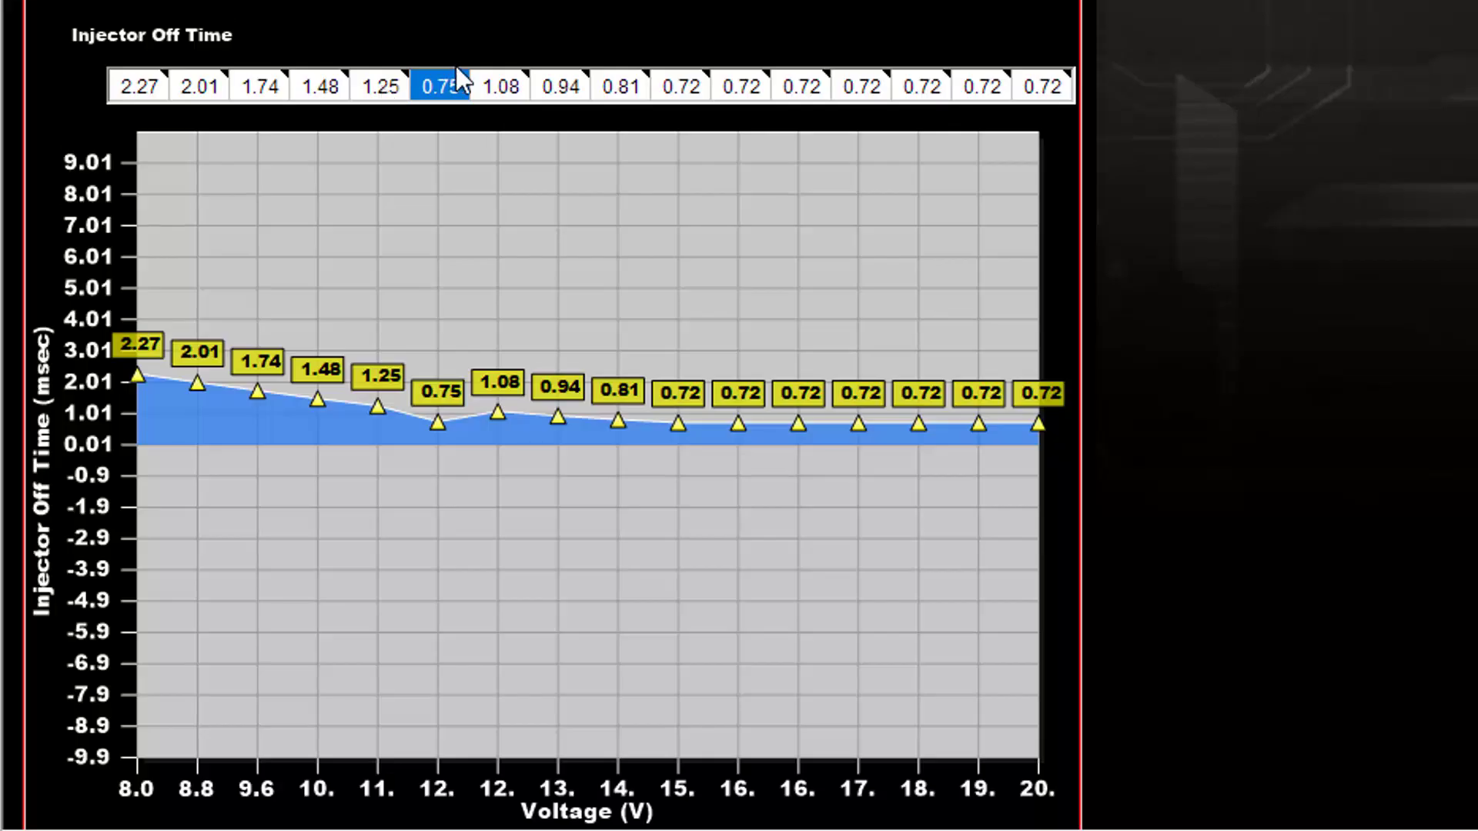
Change the 0.75 off-time cell to 1.08
{"action": "left_click", "coordinate": [459, 86]}
{"action": "double_click", "coordinate": [458, 87]}
{"action": "type", "text": "1.08"}
{"action": "key", "text": "Tab"}
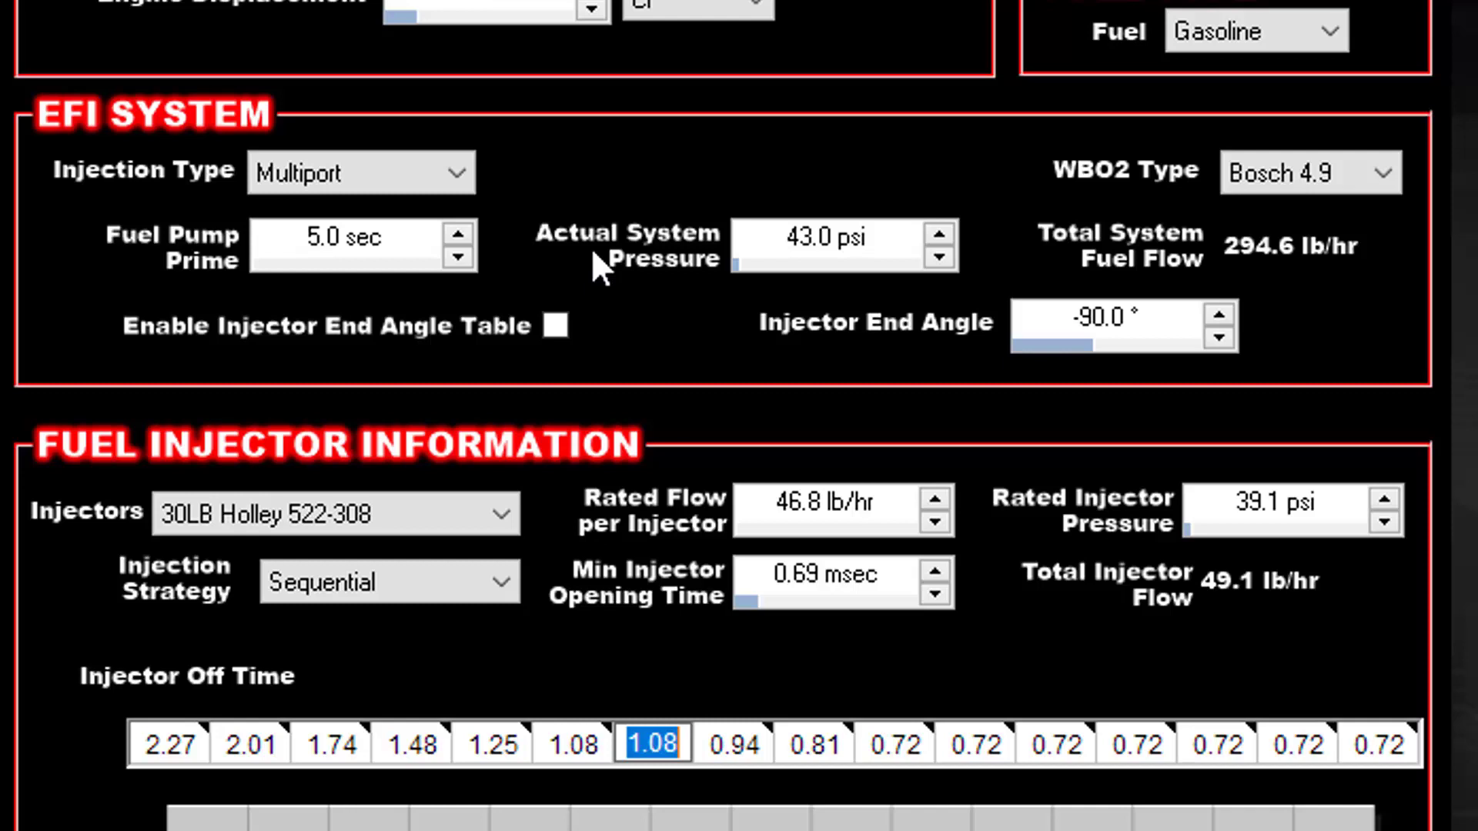
Enter 50 psi as the Actual System Pressure
{"action": "left_click", "coordinate": [806, 236]}
{"action": "type", "text": "50"}
{"action": "key", "text": "Tab"}
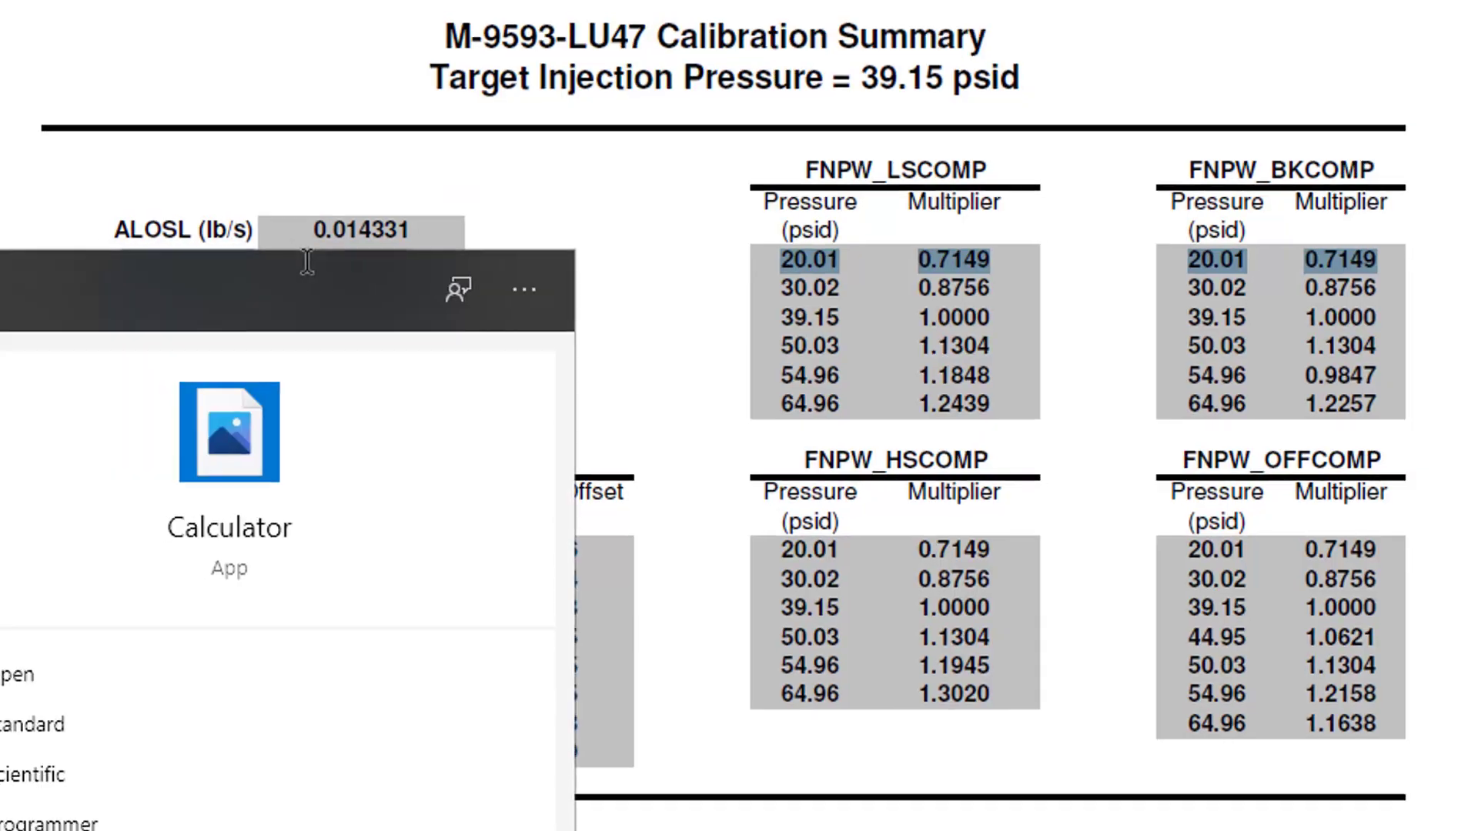
In Calculator, compute 46.8 × 1.1304 = 52.90272
{"action": "key", "text": "Return"}
{"action": "type", "text": "46.8"}
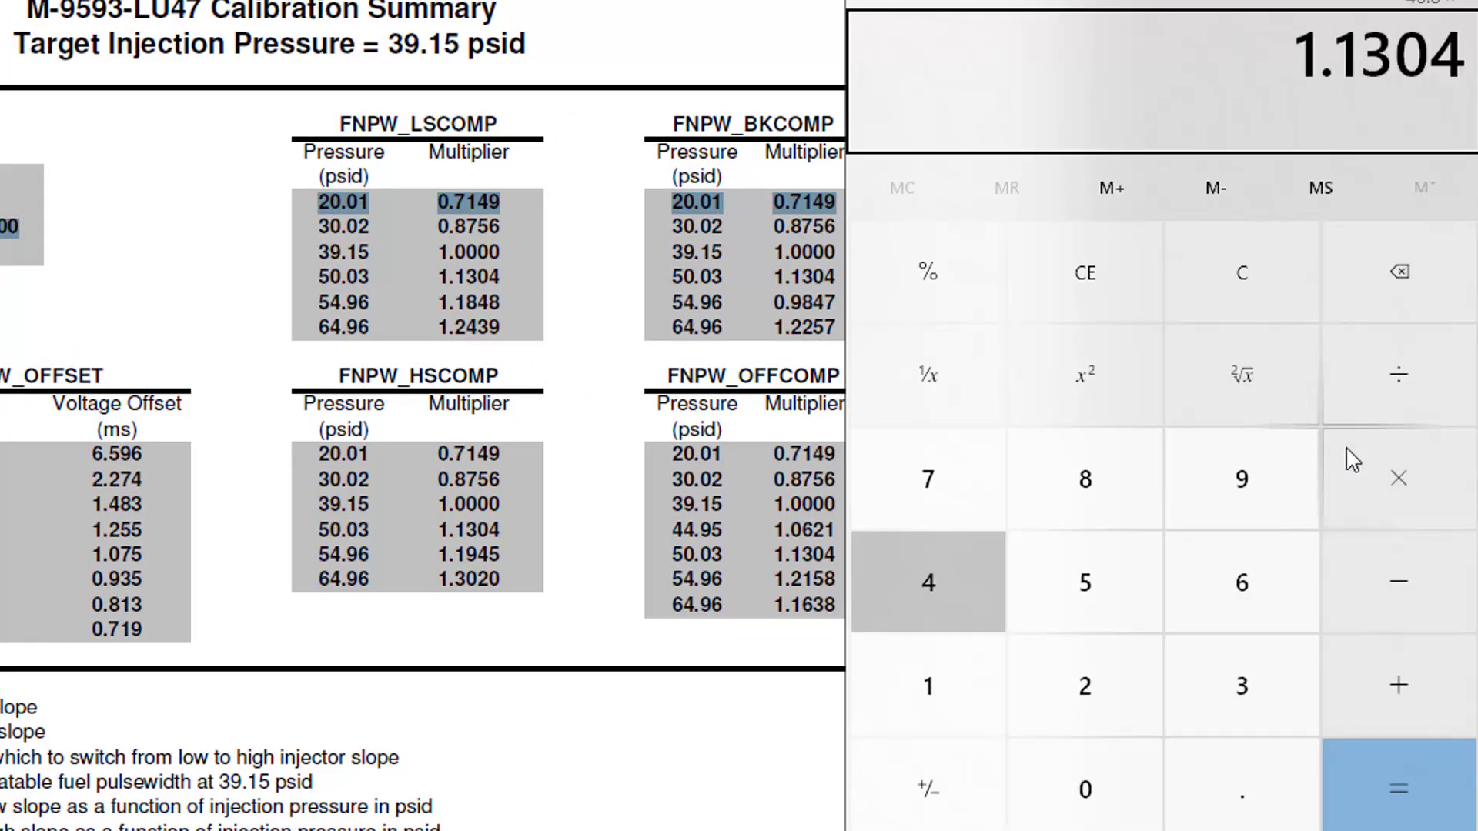
{"action": "key", "text": "Return"}
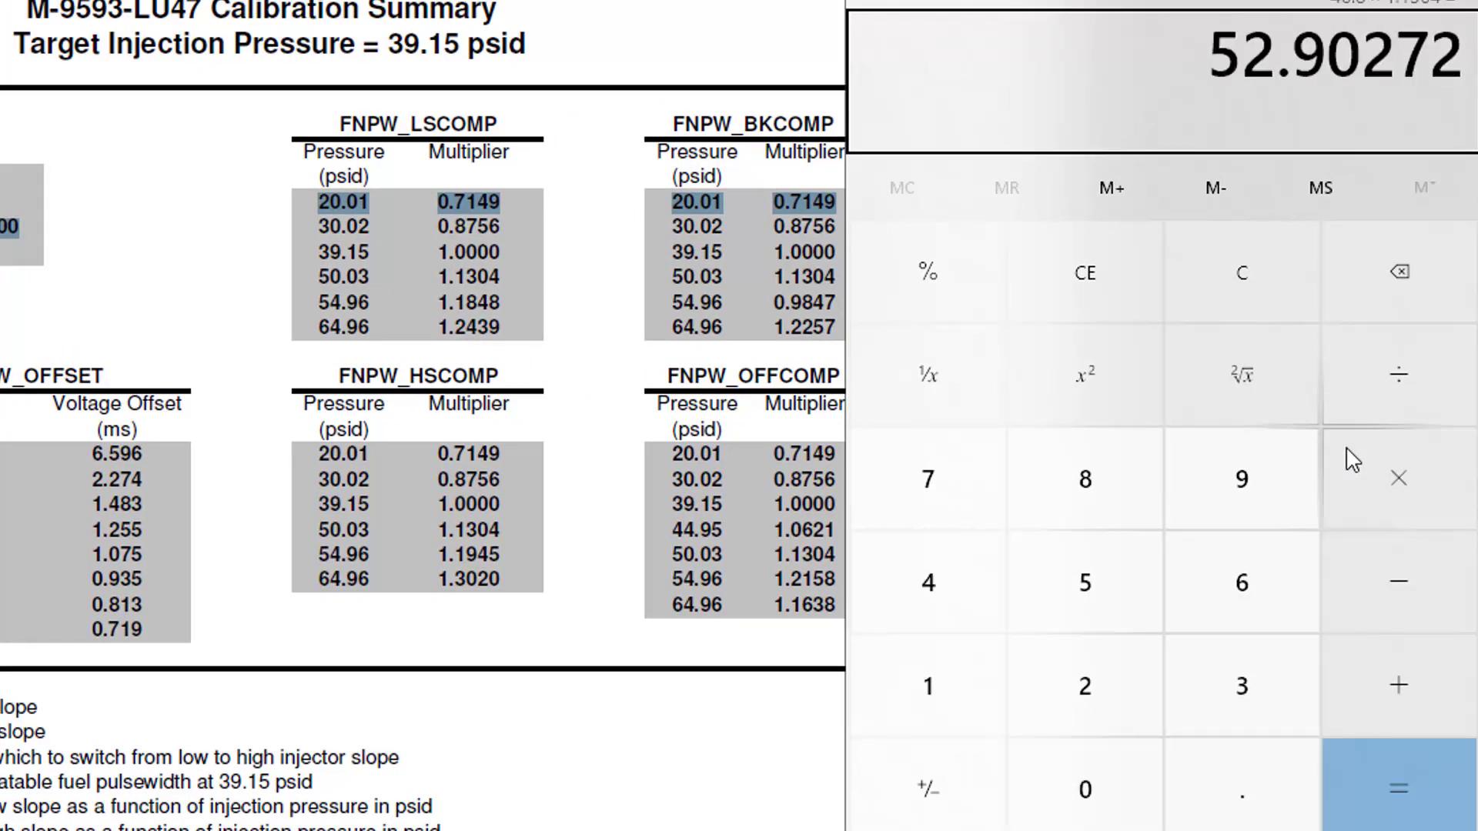
{"action": "key", "text": "alt+Tab"}
{"action": "key", "text": "alt+Tab"}
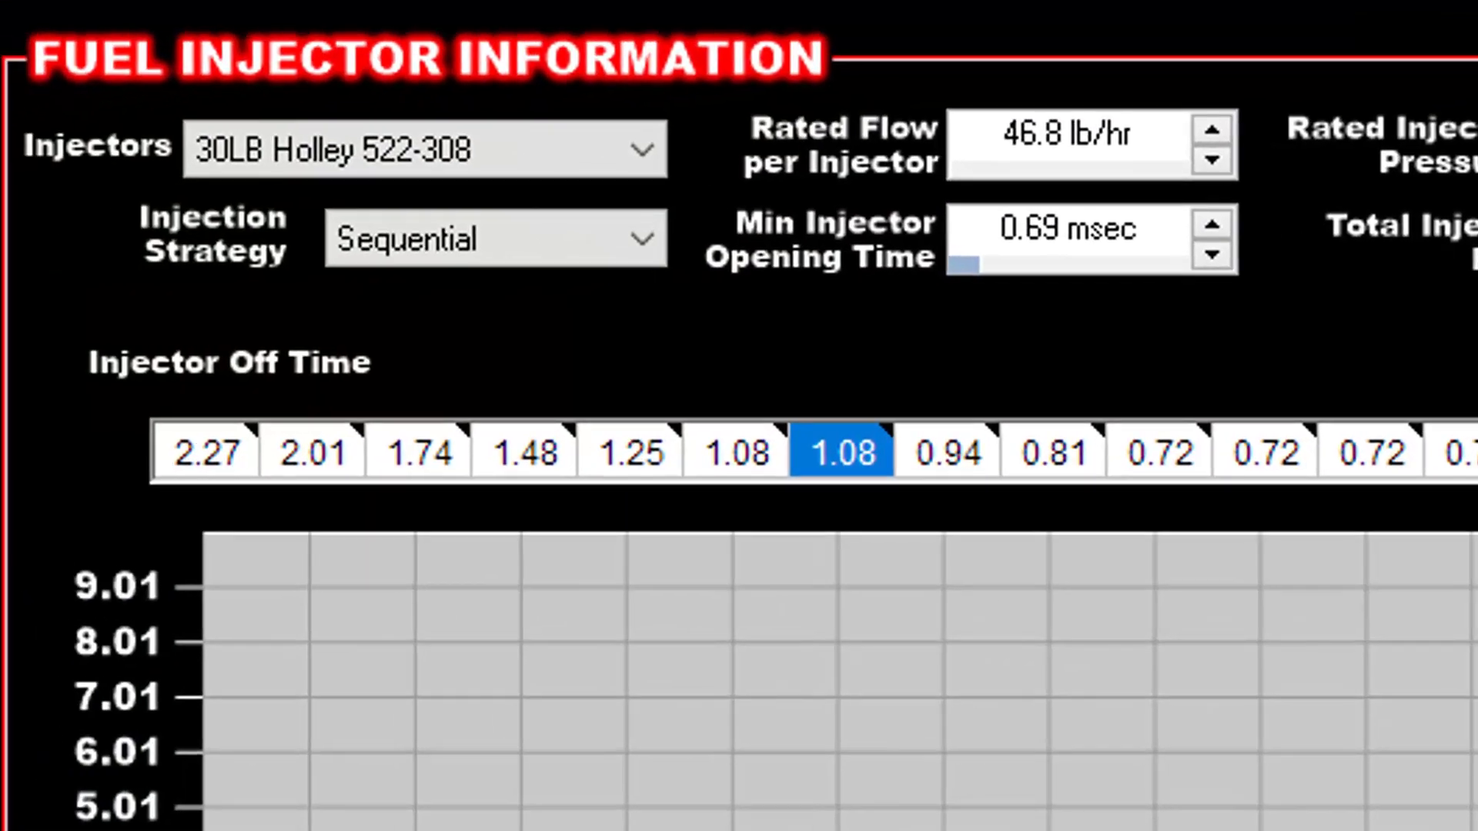
Enter 52.9 lb/hr as Rated Flow per Injector and 50 psi as Rated Injector Pressure
{"action": "left_click", "coordinate": [1116, 124]}
{"action": "type", "text": "52.9"}
{"action": "key", "text": "Return"}
{"action": "key", "text": "Tab"}
{"action": "type", "text": "50"}
{"action": "key", "text": "Return"}
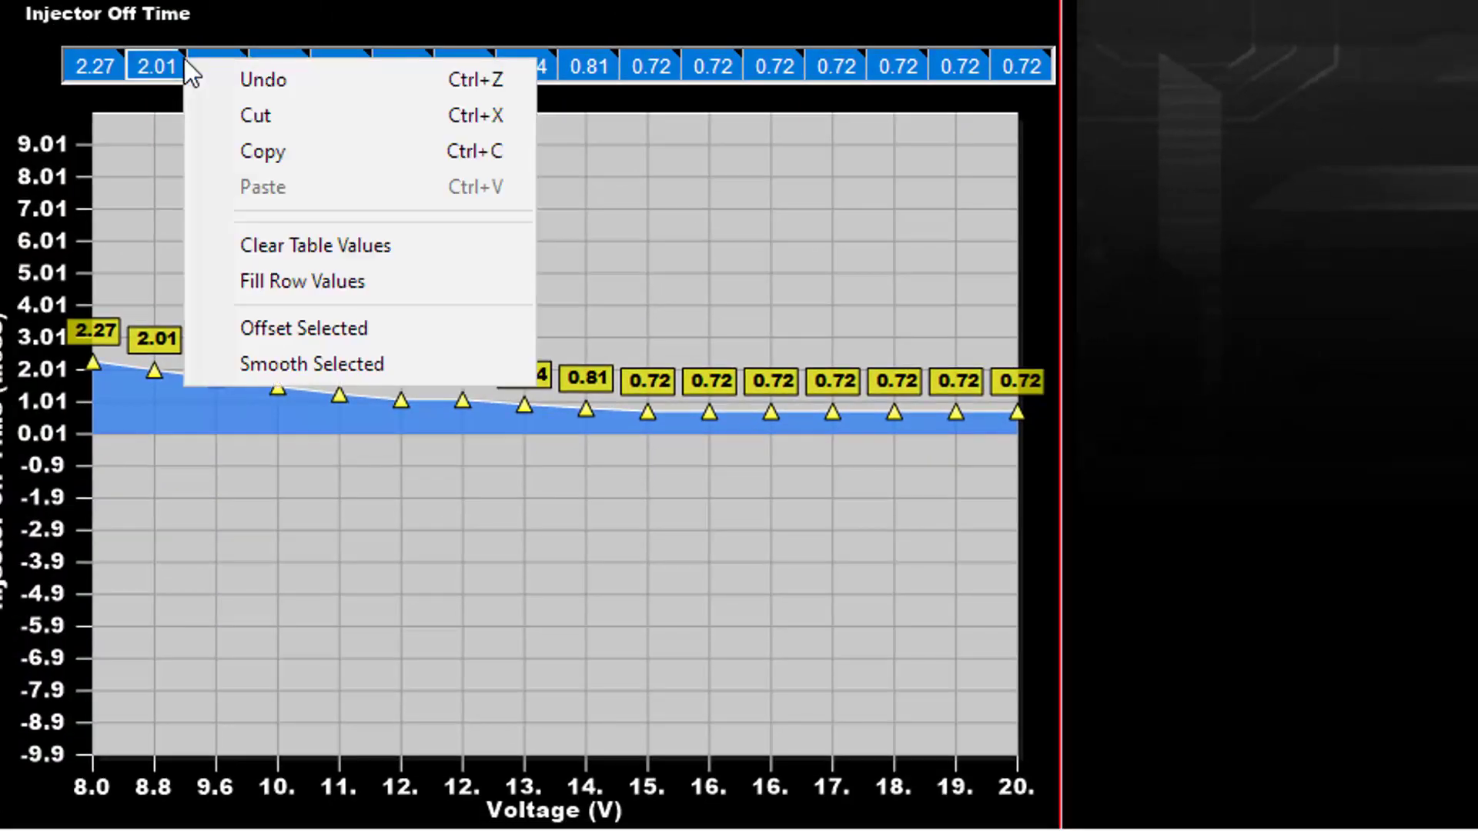
Scale the selected Injector Off Time cells by 1.1304 with Offset Selected
{"action": "left_click", "coordinate": [300, 329]}
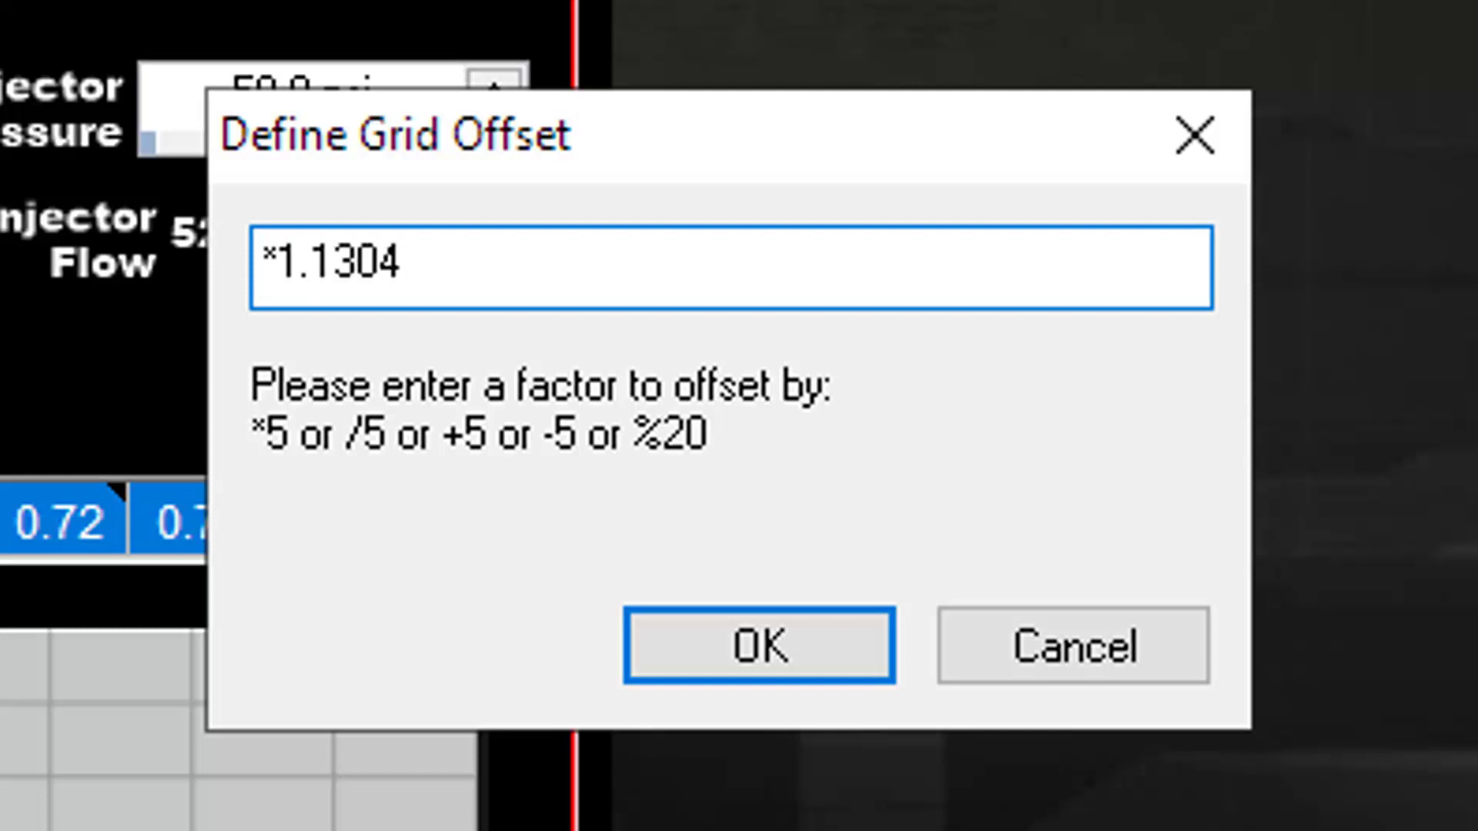
{"action": "key", "text": "Return"}
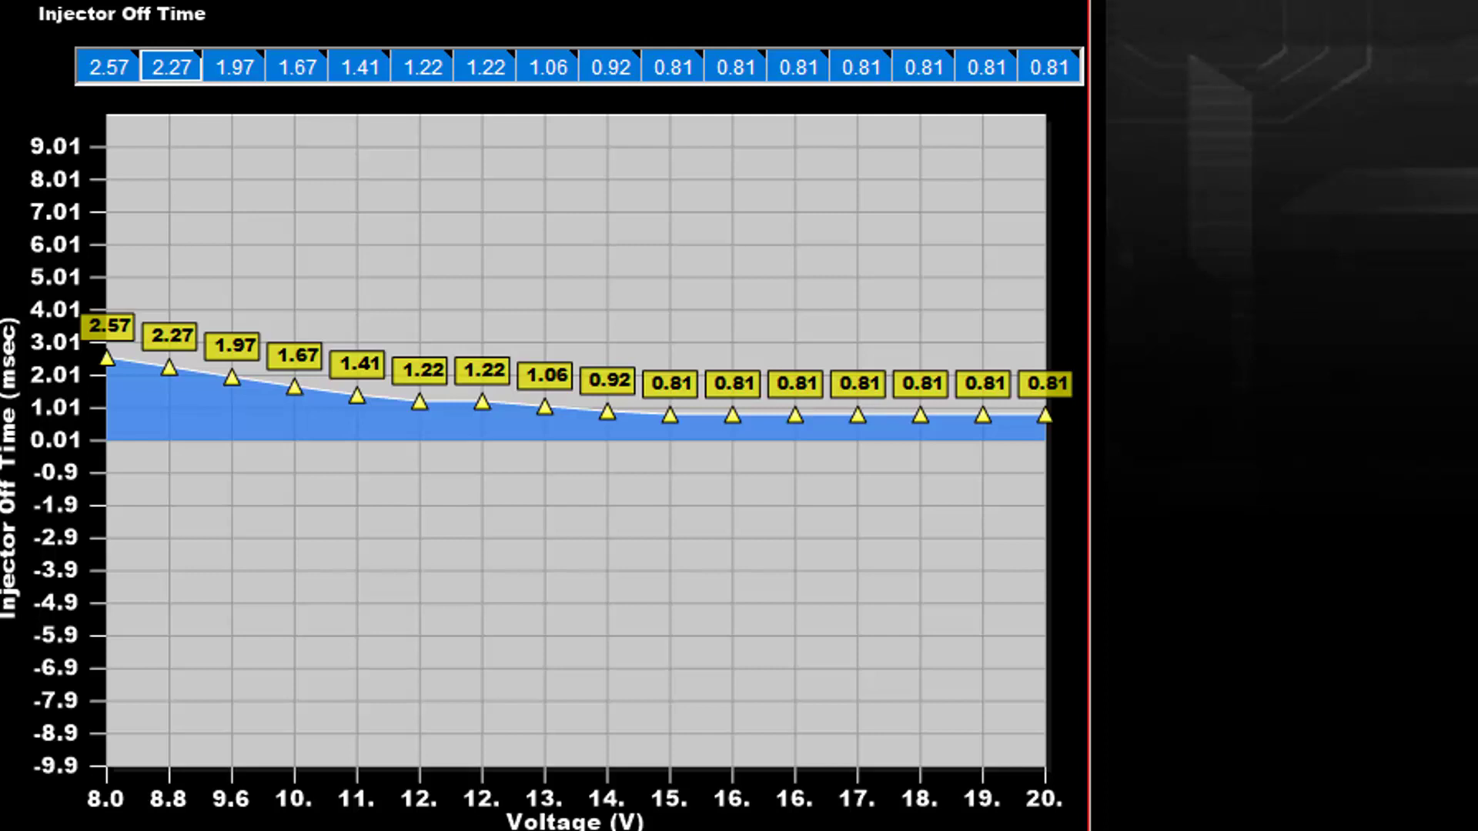
Undo the off-time scaling and interpolate the first four off-time cells (2.27, 2.01, 1.74, 1.48)
{"action": "key", "text": "minus"}
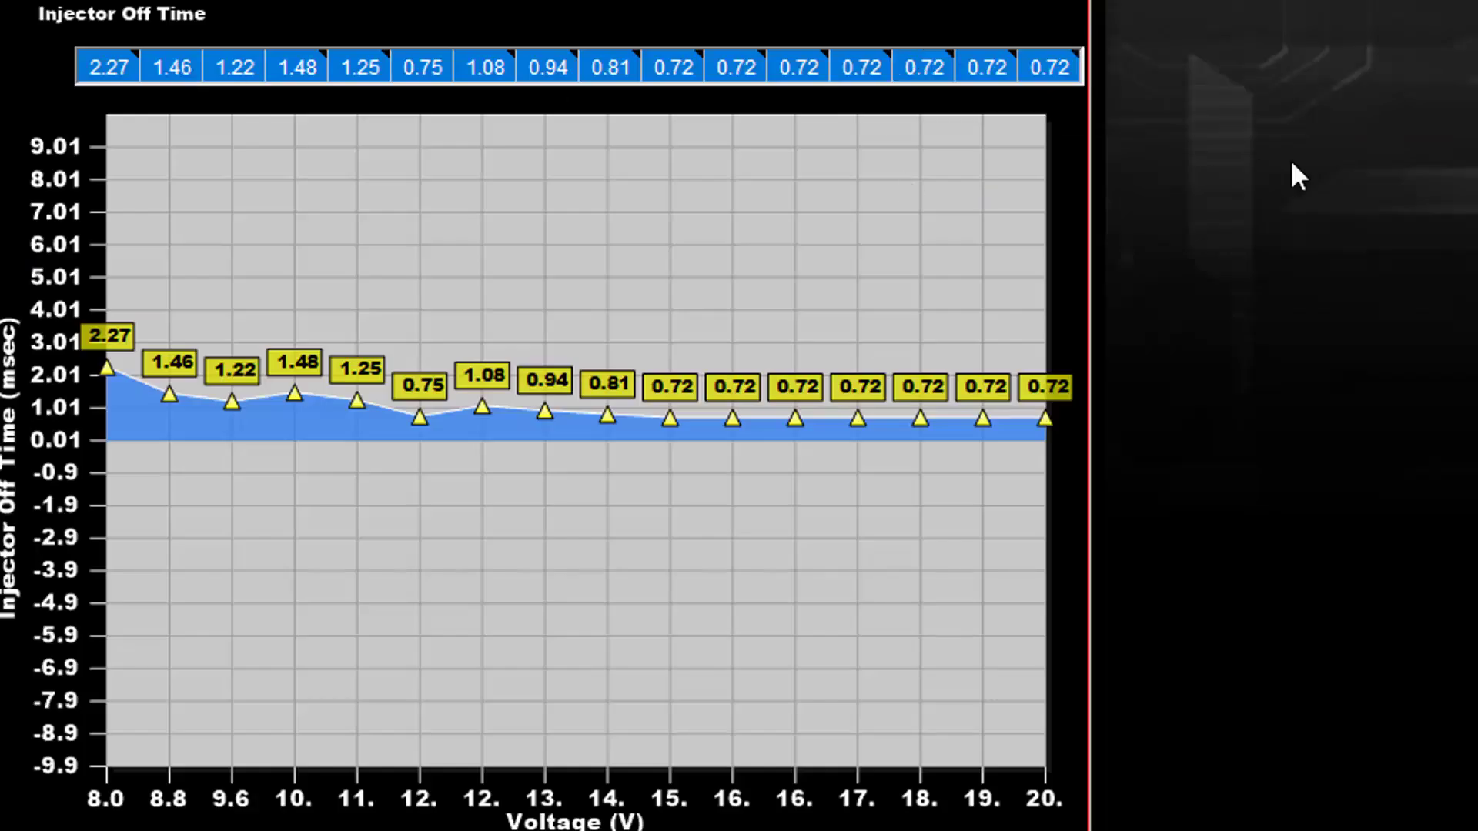
{"action": "left_click", "coordinate": [119, 65]}
{"action": "key", "text": "shift+Right"}
{"action": "key", "text": "shift+Right"}
{"action": "key", "text": "shift+Right"}
{"action": "right_click", "coordinate": [117, 61]}
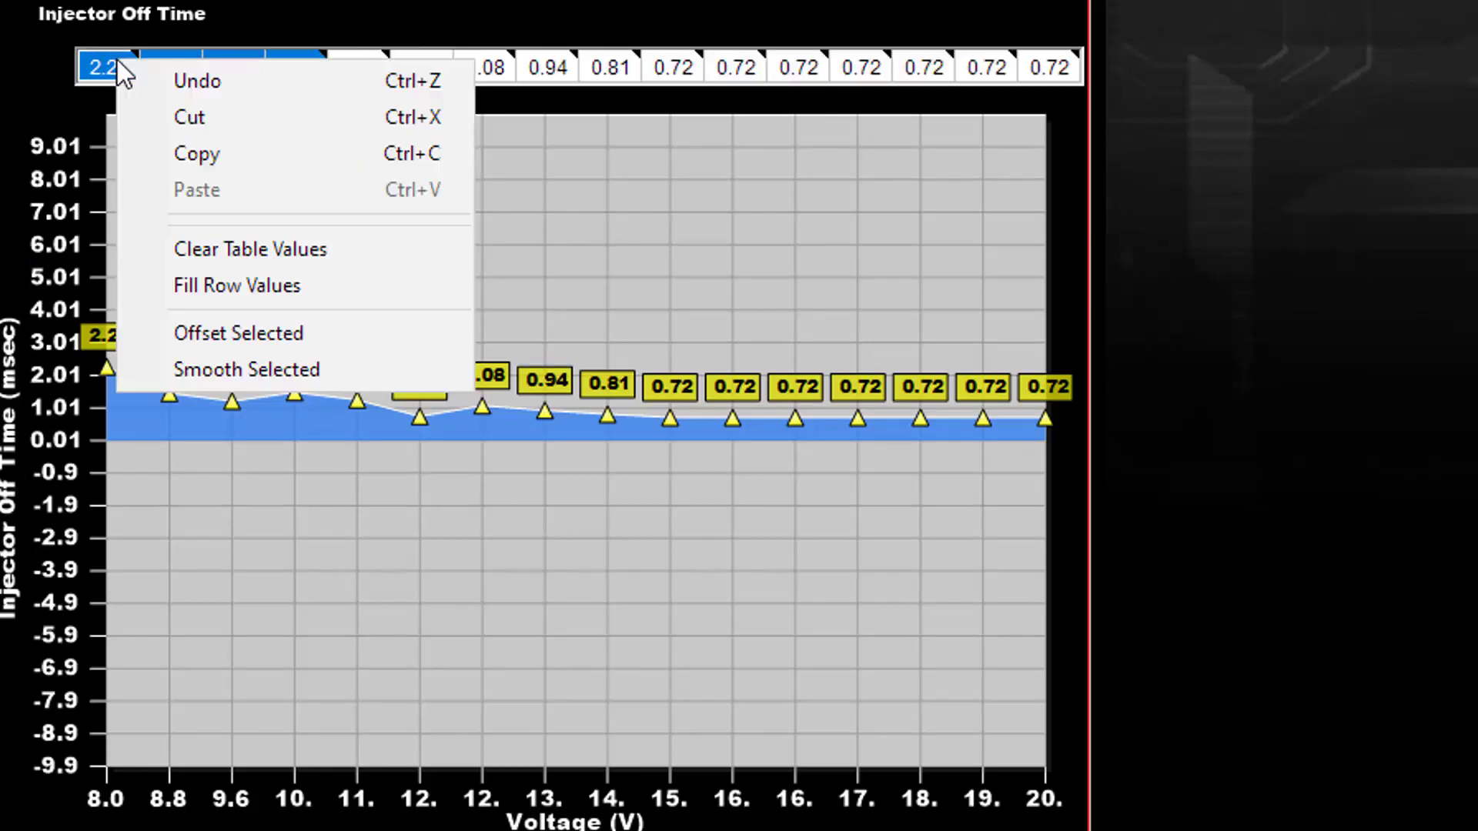
{"action": "left_click", "coordinate": [229, 283]}
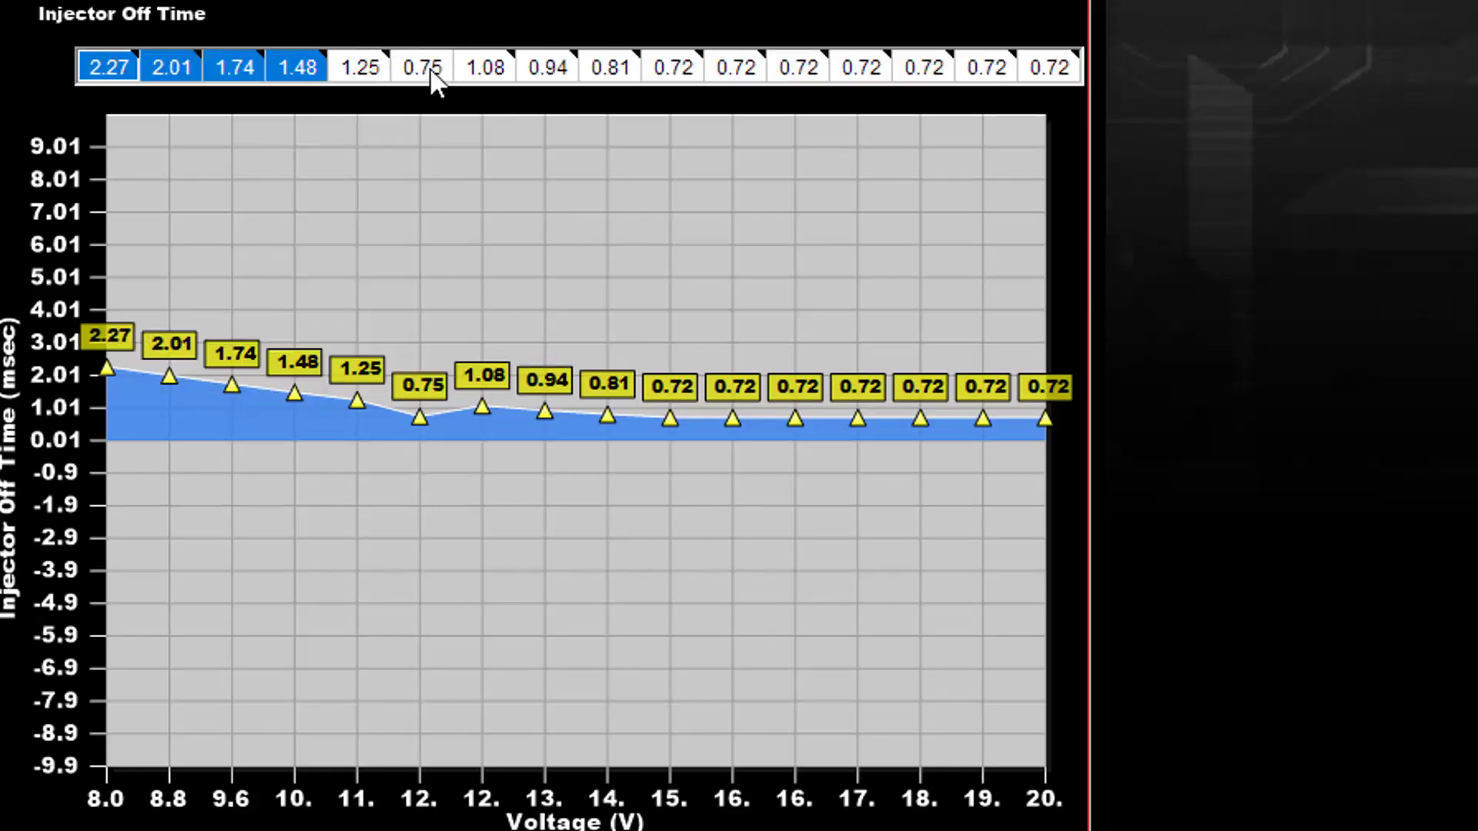
Interpolate the 0.75 cell between 1.25 and 1.08 so it reads 1.16
{"action": "left_click_drag", "start_coordinate": [479, 73], "coordinate": [366, 75]}
{"action": "right_click", "coordinate": [357, 72]}
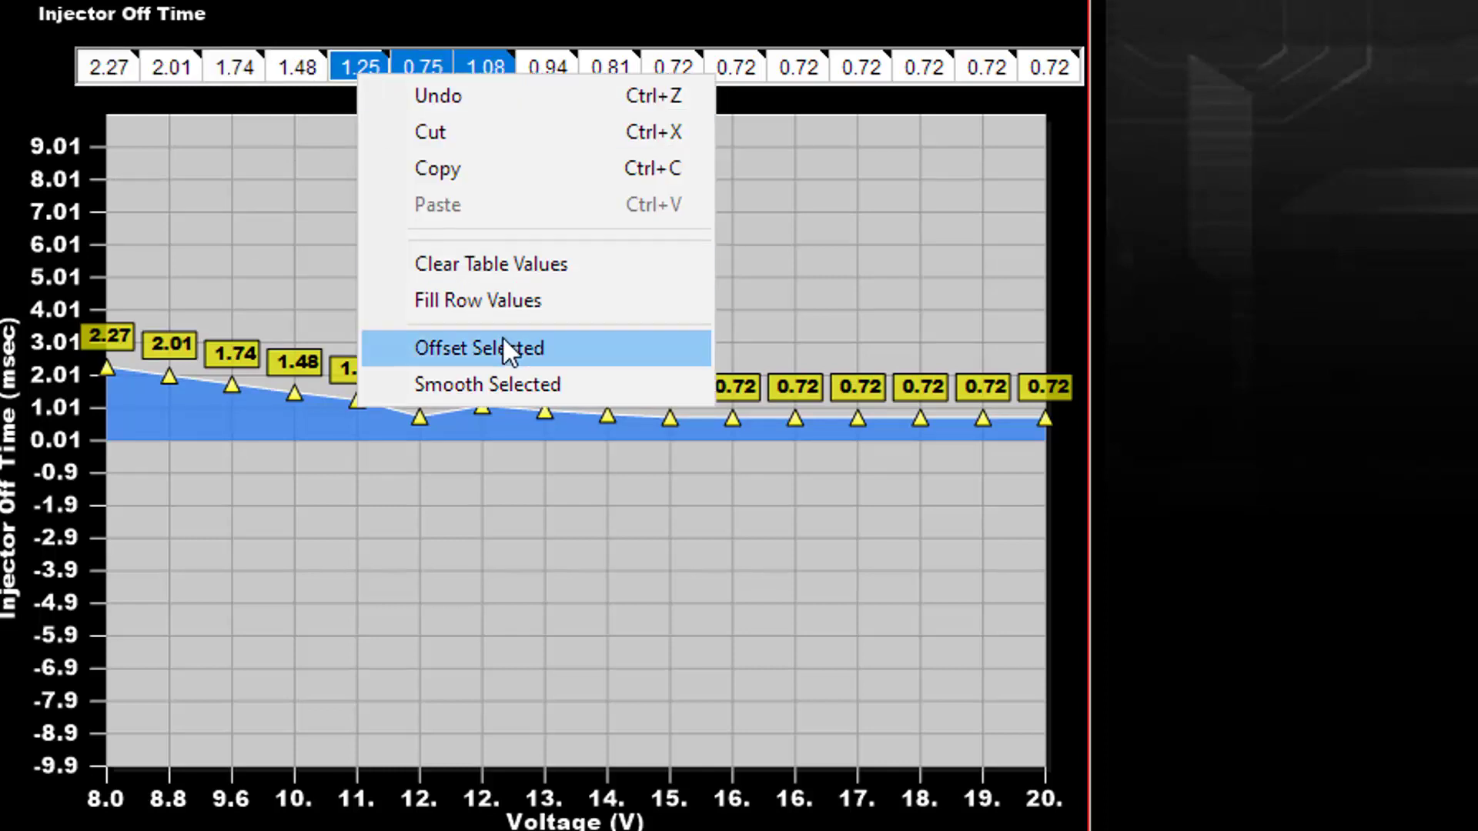
{"action": "left_click", "coordinate": [516, 300]}
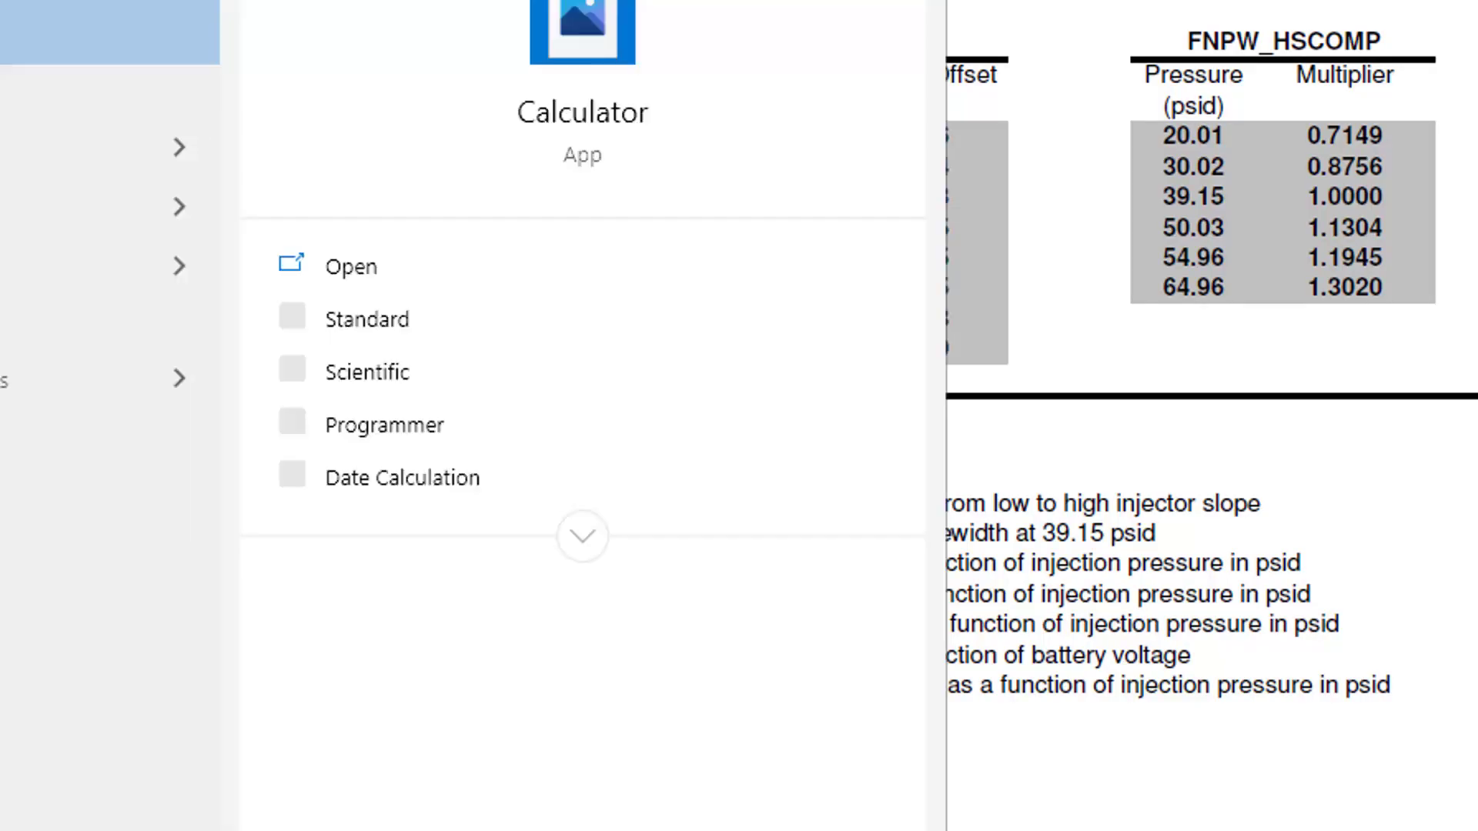
Compute 0.013005 × 3600 in Calculator, giving 46.818 lb/hr, and return to Terminator X
{"action": "key", "text": "Return"}
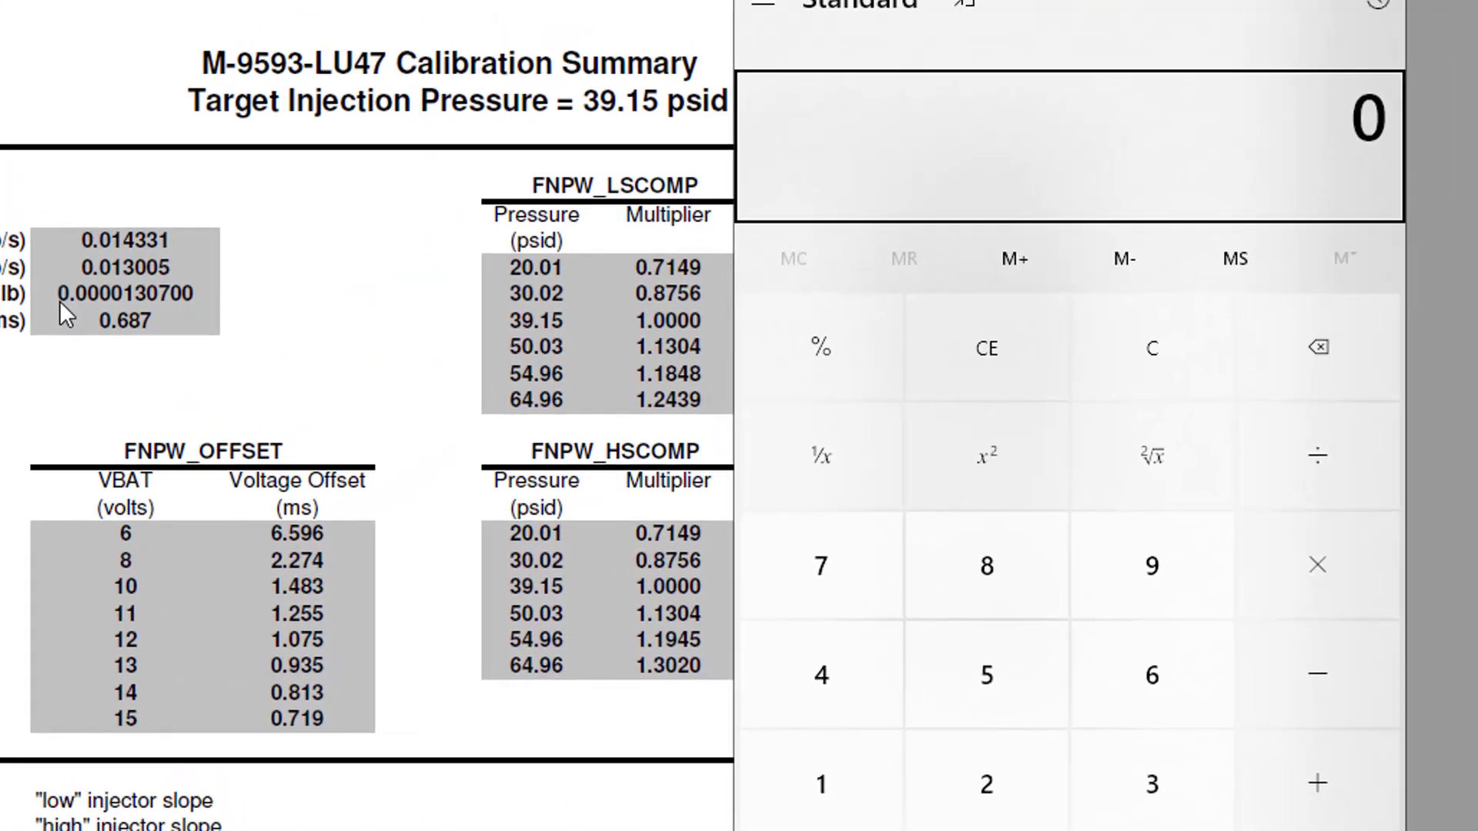
{"action": "type", "text": "0.013005"}
{"action": "key", "text": "asterisk"}
{"action": "type", "text": "3600"}
{"action": "key", "text": "Return"}
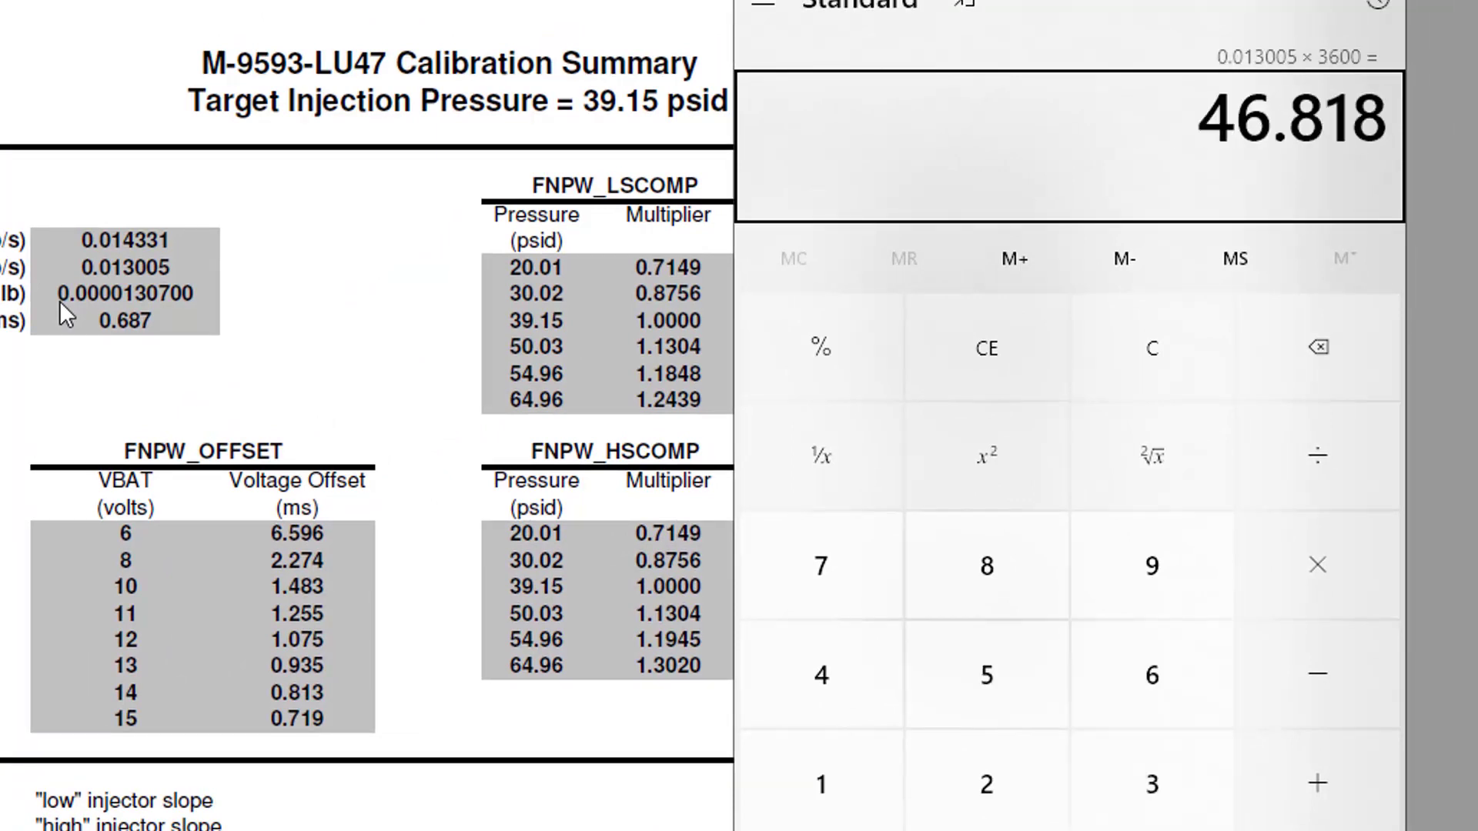
{"action": "left_click", "coordinate": [151, 277]}
{"action": "key", "text": "alt+Tab"}
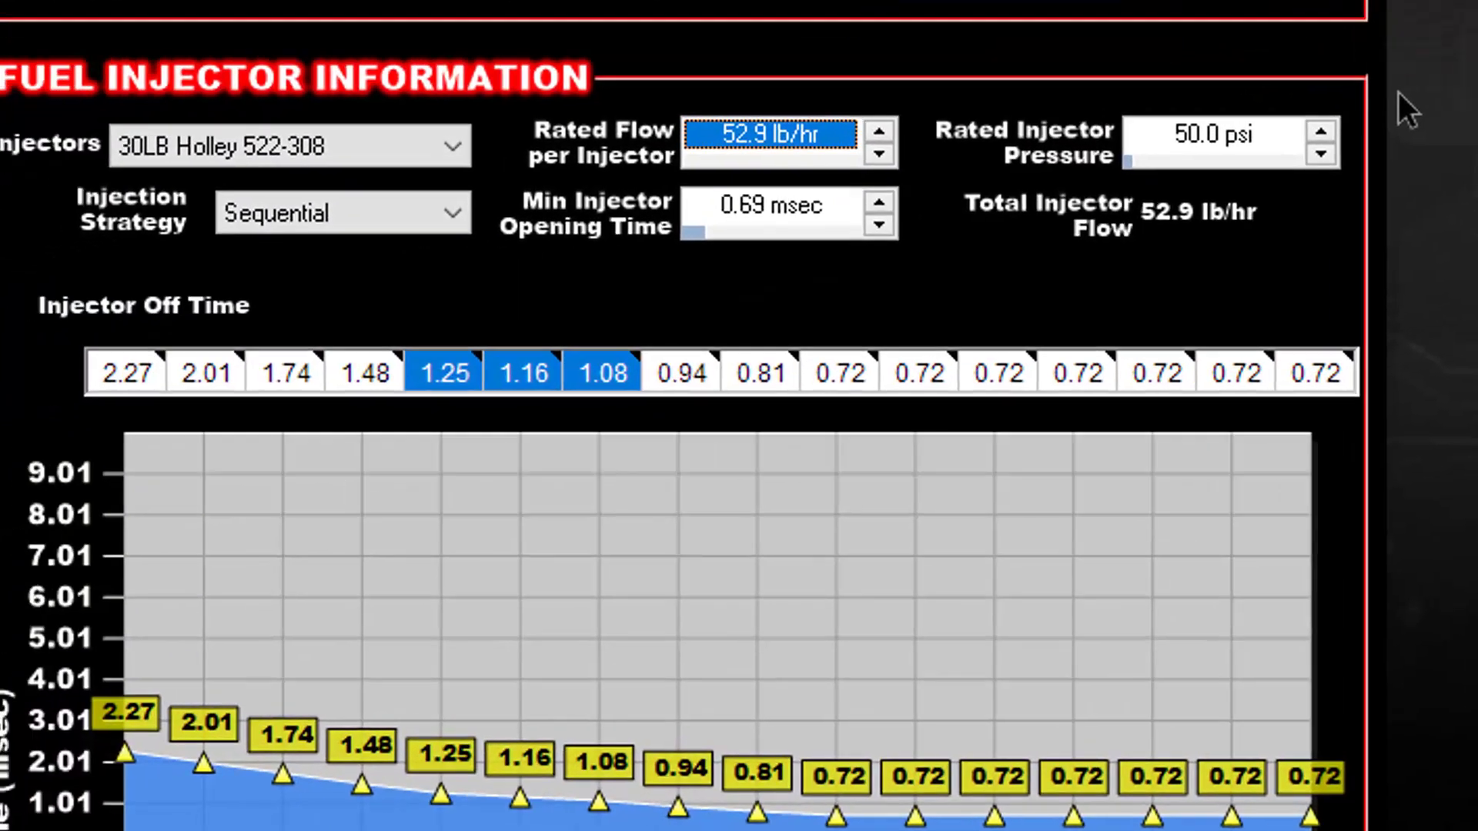
Enter 46.82 lb/hr rated flow and 39.1 psi rated injector pressure
{"action": "type", "text": "46.82"}
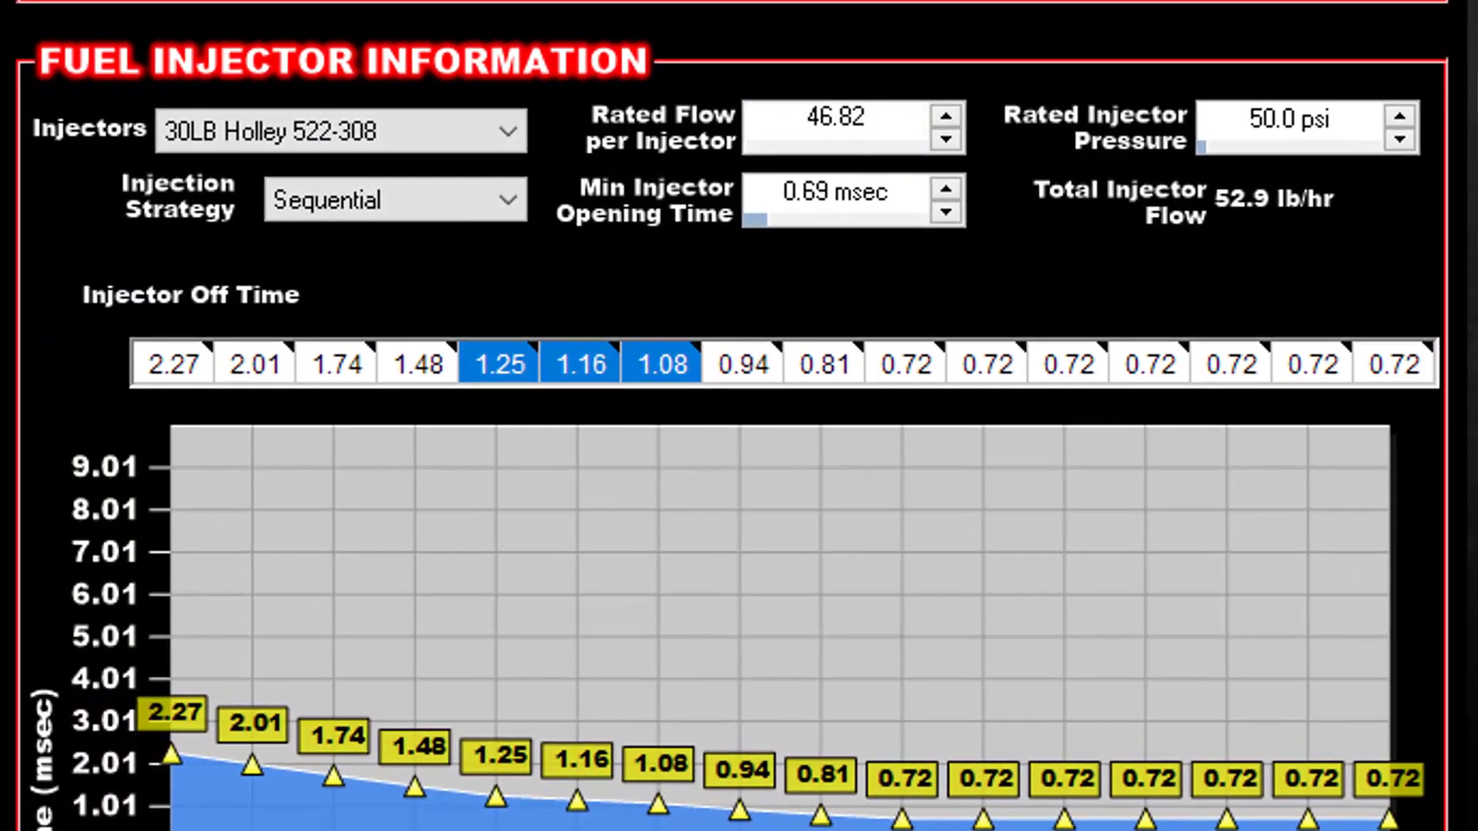
{"action": "key", "text": "Tab"}
{"action": "type", "text": "39.1"}
{"action": "key", "text": "shift+Tab"}
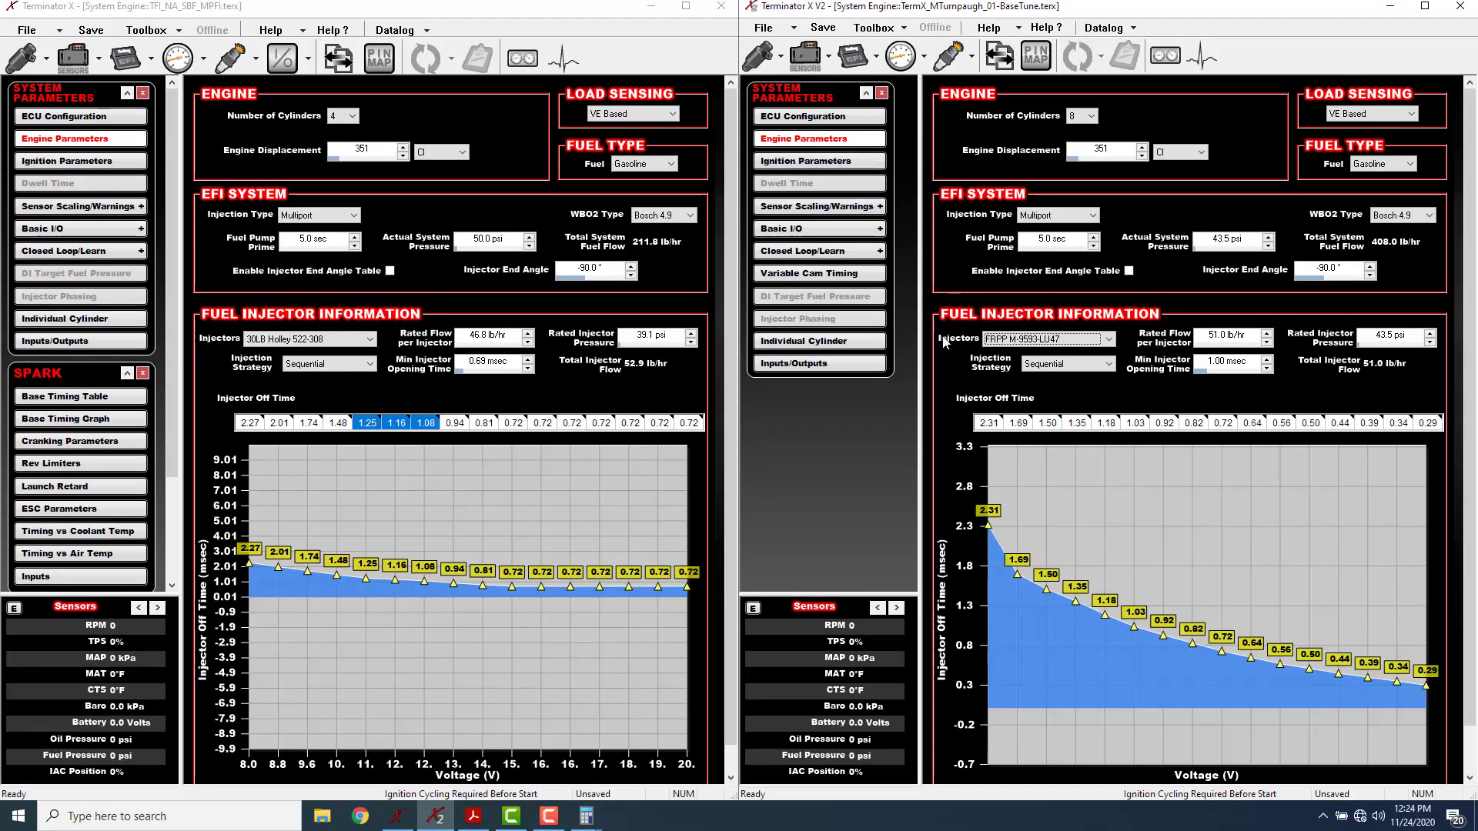
Scroll the V2 injector graph down to its voltage row, then switch to the LU47 PDF
{"action": "left_click", "coordinate": [1076, 529]}
{"action": "scroll", "coordinate": [1424, 373], "scroll_direction": "down", "scroll_amount": 1}
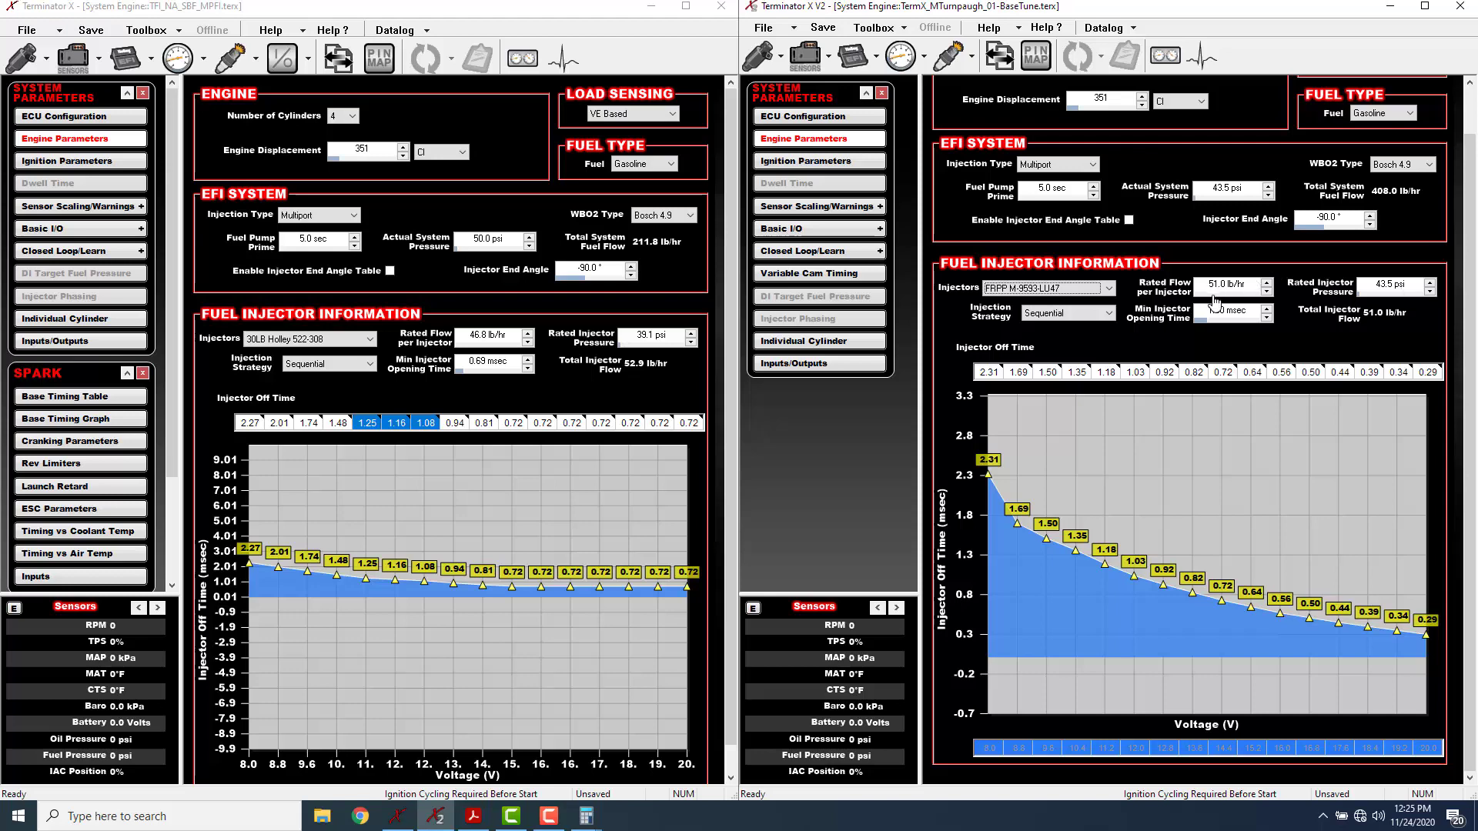
{"action": "key", "text": "alt+Tab"}
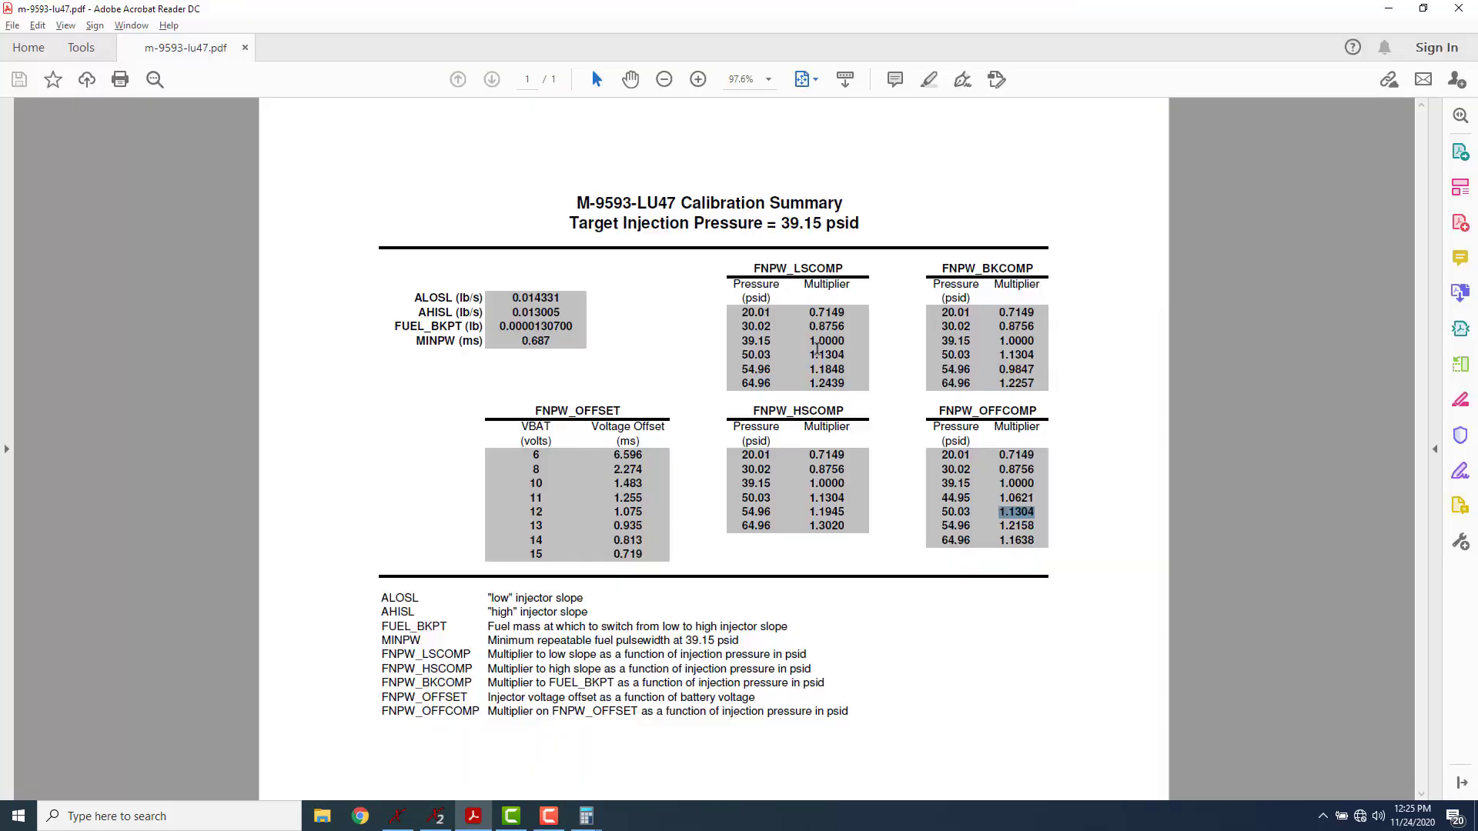
Highlight the 39.15 and 50.03 psi FNPW_LSCOMP rows, then bring up the Terminator X V2 tune
{"action": "left_click_drag", "start_coordinate": [744, 341], "coordinate": [777, 351]}
{"action": "left_click", "coordinate": [777, 352]}
{"action": "key", "text": "alt+Tab"}
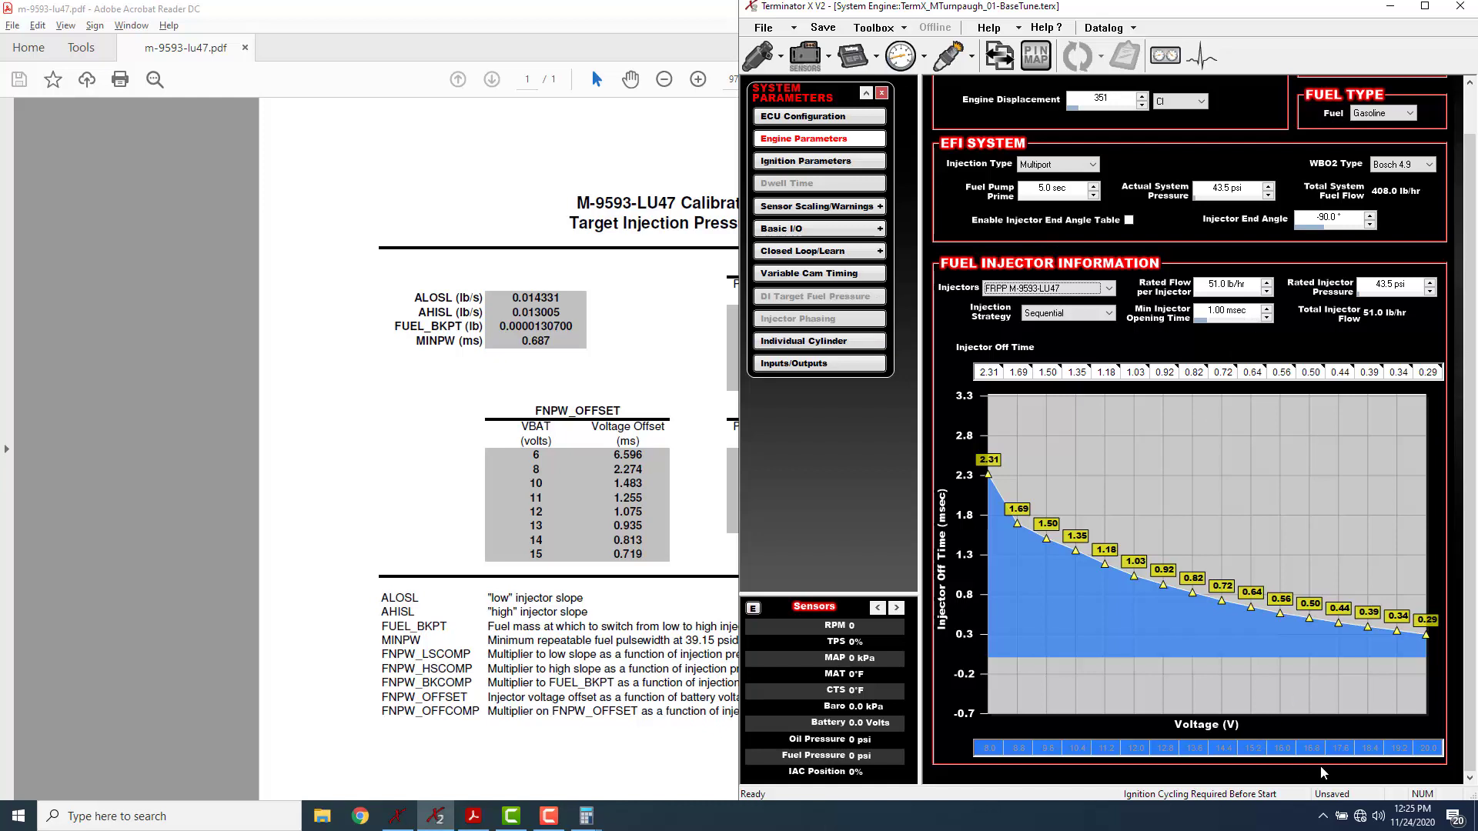
{"action": "left_click", "coordinate": [1290, 375]}
{"action": "key", "text": "Left"}
{"action": "key", "text": "Left"}
{"action": "key", "text": "Right"}
{"action": "key", "text": "Left"}
{"action": "key", "text": "Left"}
{"action": "key", "text": "Left"}
{"action": "key", "text": "Left"}
Bring the M-9593-LU47 Calibration Summary in Acrobat Reader back to the front
{"action": "left_click", "coordinate": [403, 426]}
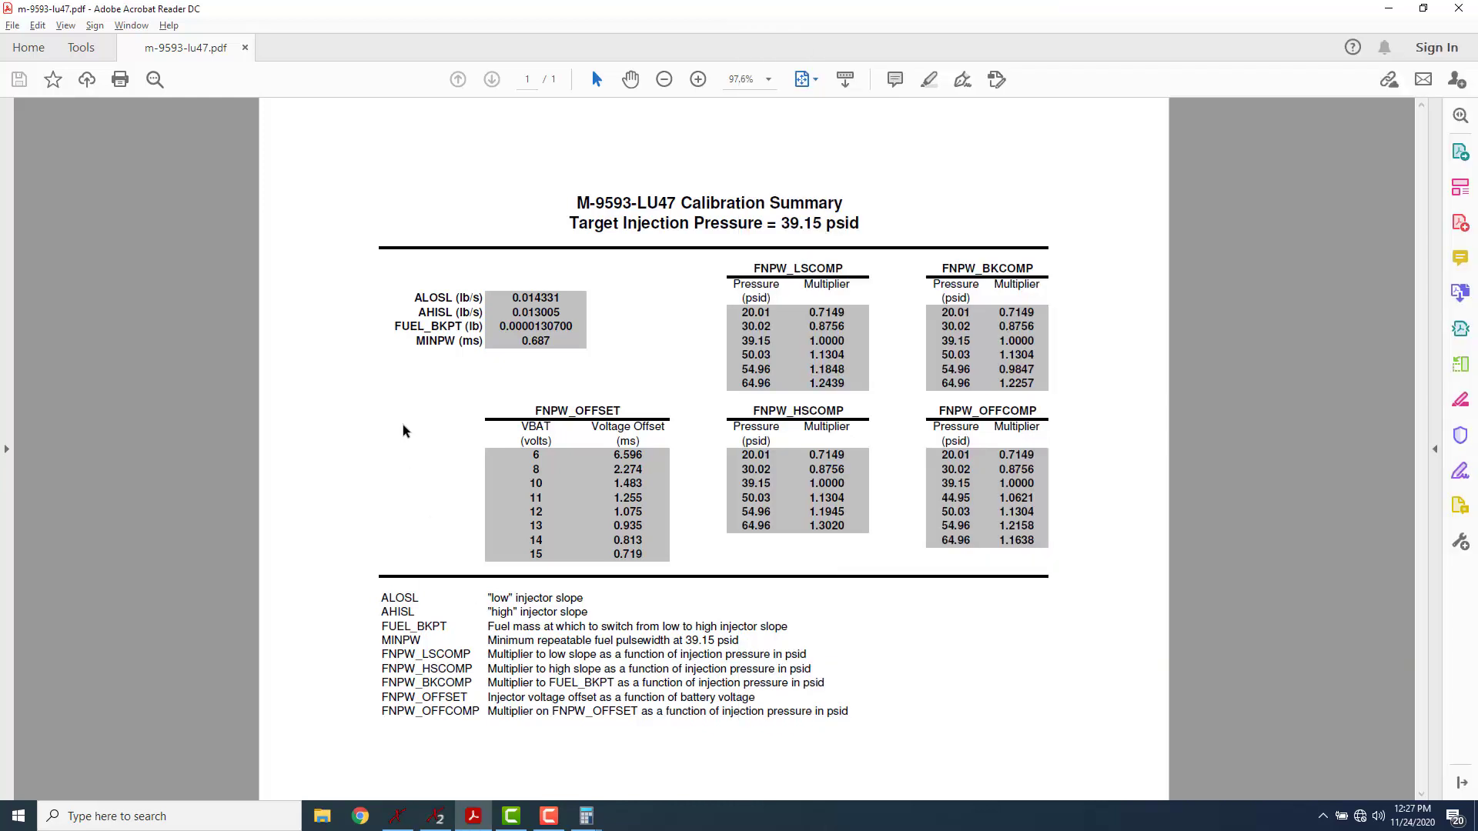